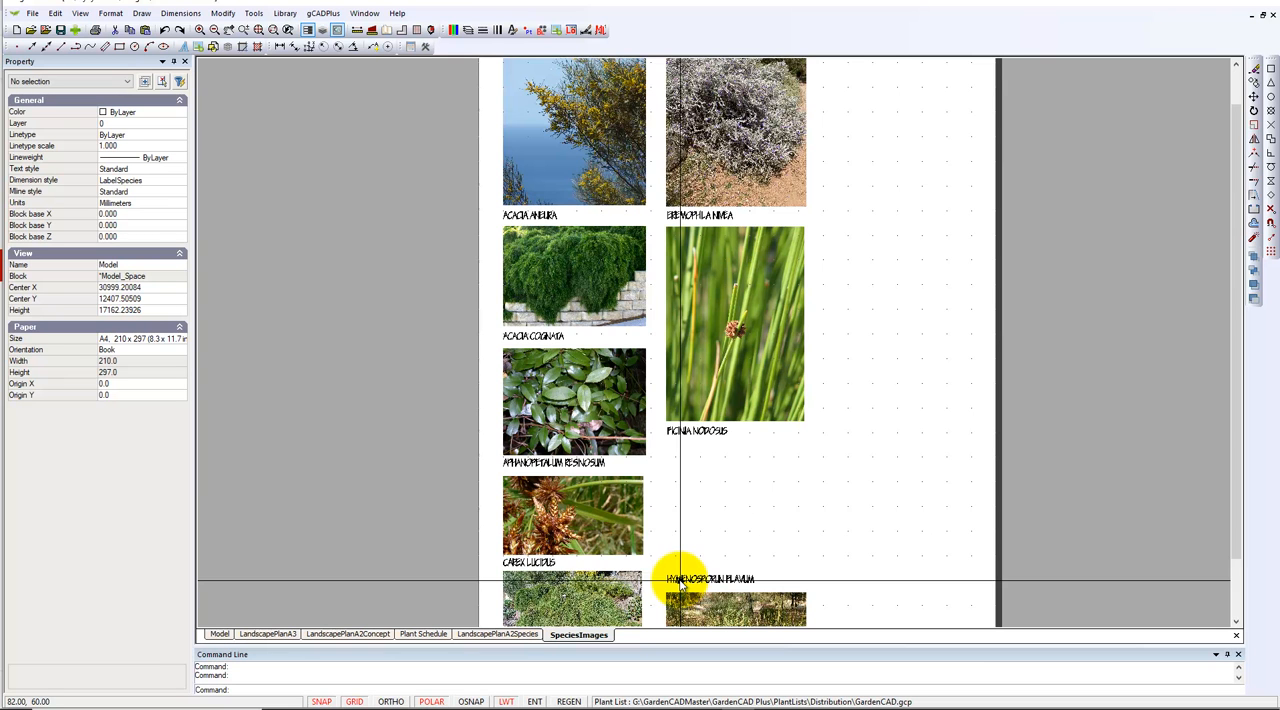
In model space, check the properties of the Hymenosporum flavum tree symbol
{"action": "left_click", "coordinate": [219, 636]}
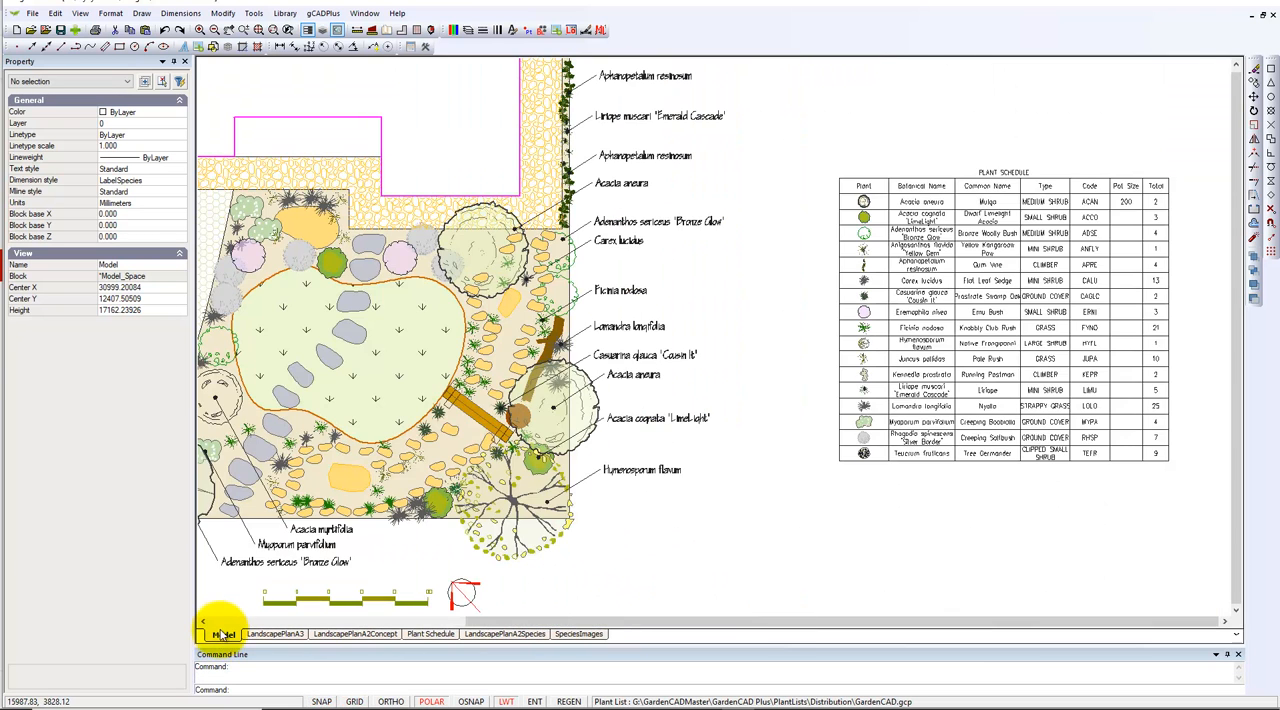
{"action": "left_click", "coordinate": [531, 553]}
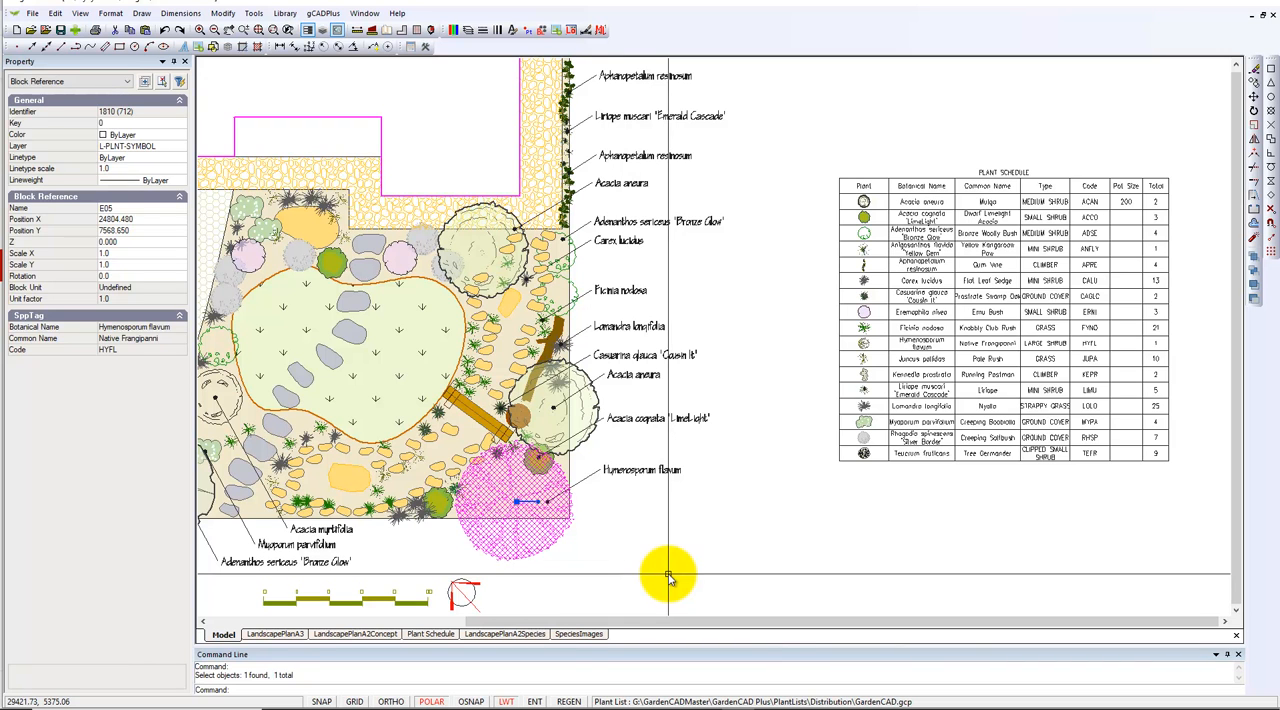
{"action": "key", "text": "Escape"}
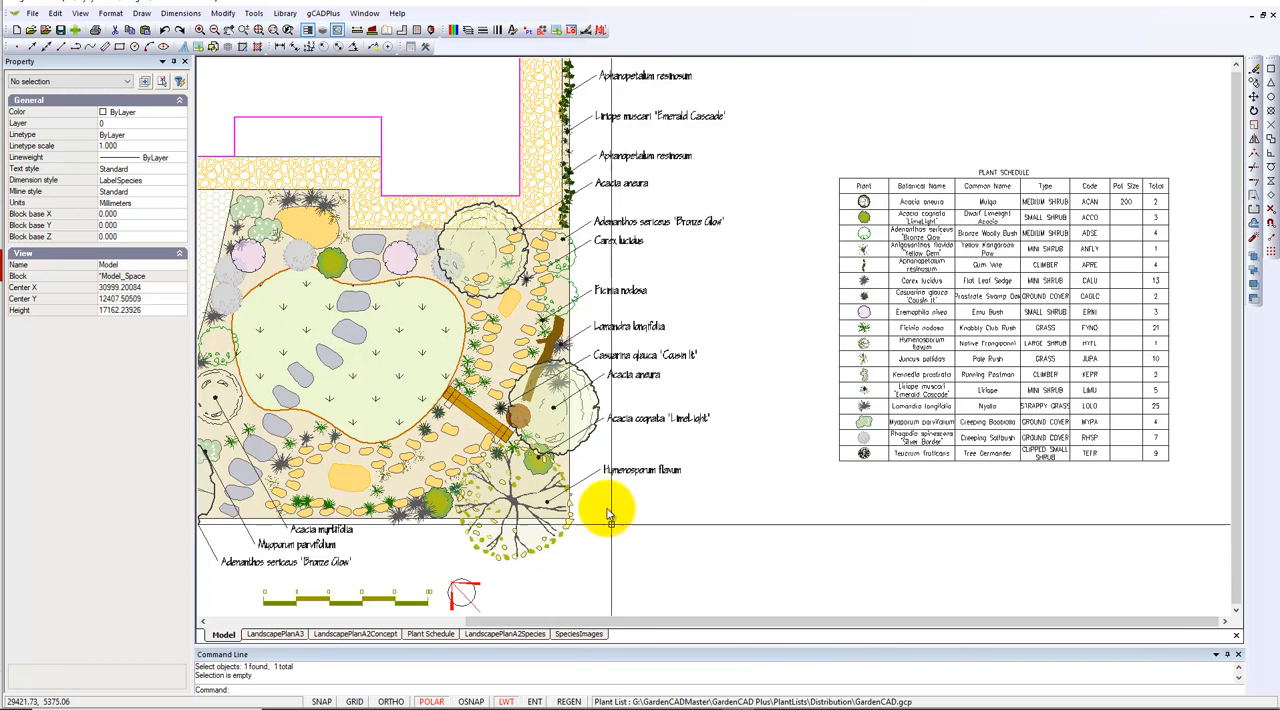
Look up the Hymenosporum flavum symbol's plant database record with Go to SppDB and check its image file name
{"action": "left_click", "coordinate": [322, 14]}
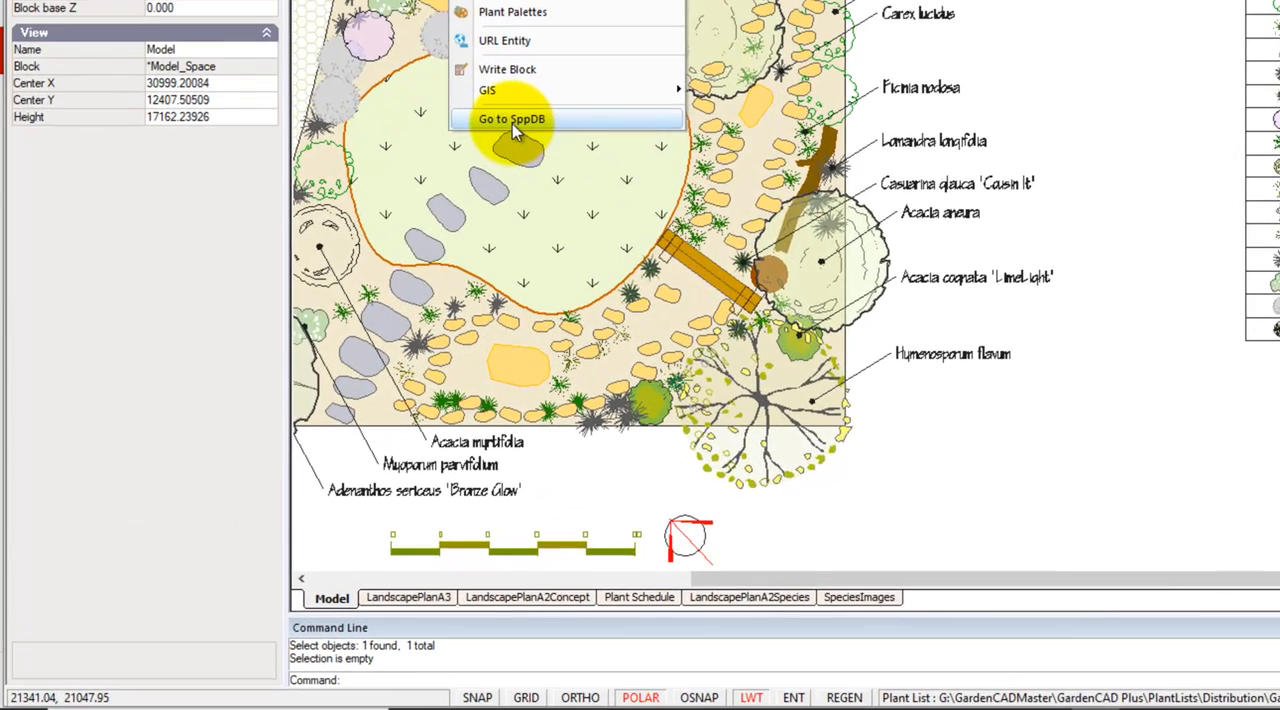
{"action": "left_click", "coordinate": [345, 314]}
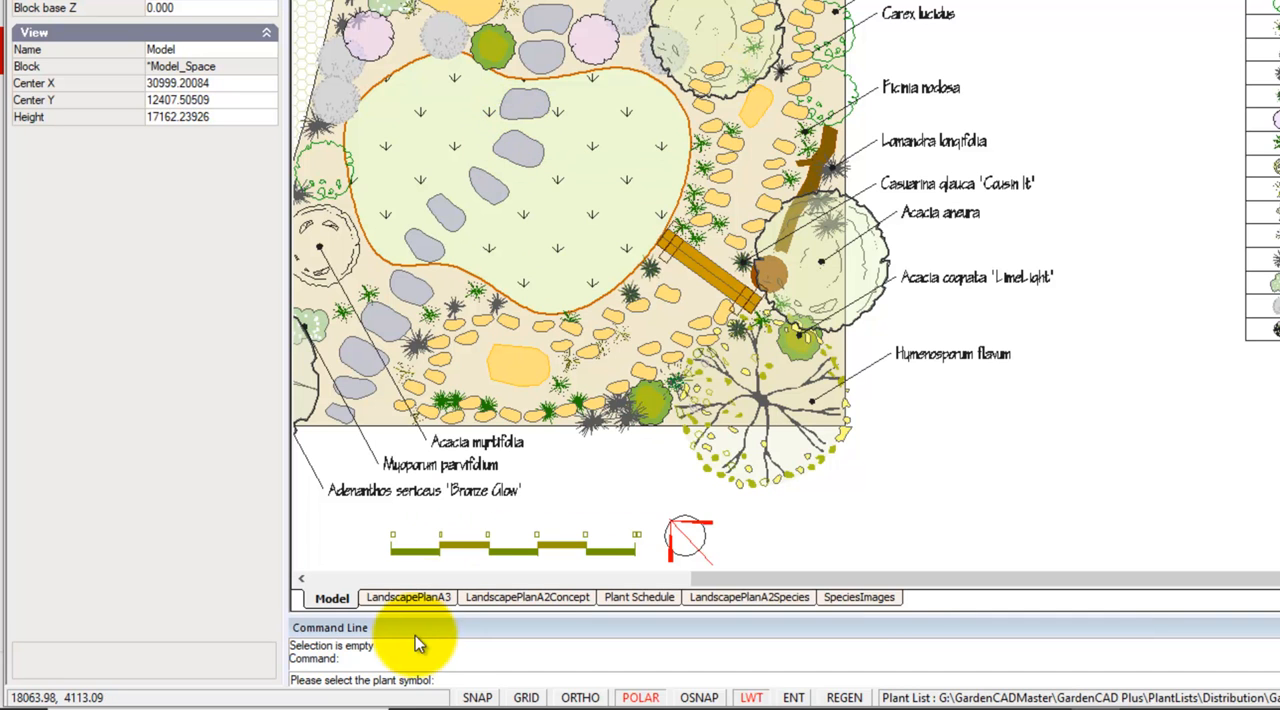
{"action": "left_click", "coordinate": [817, 458]}
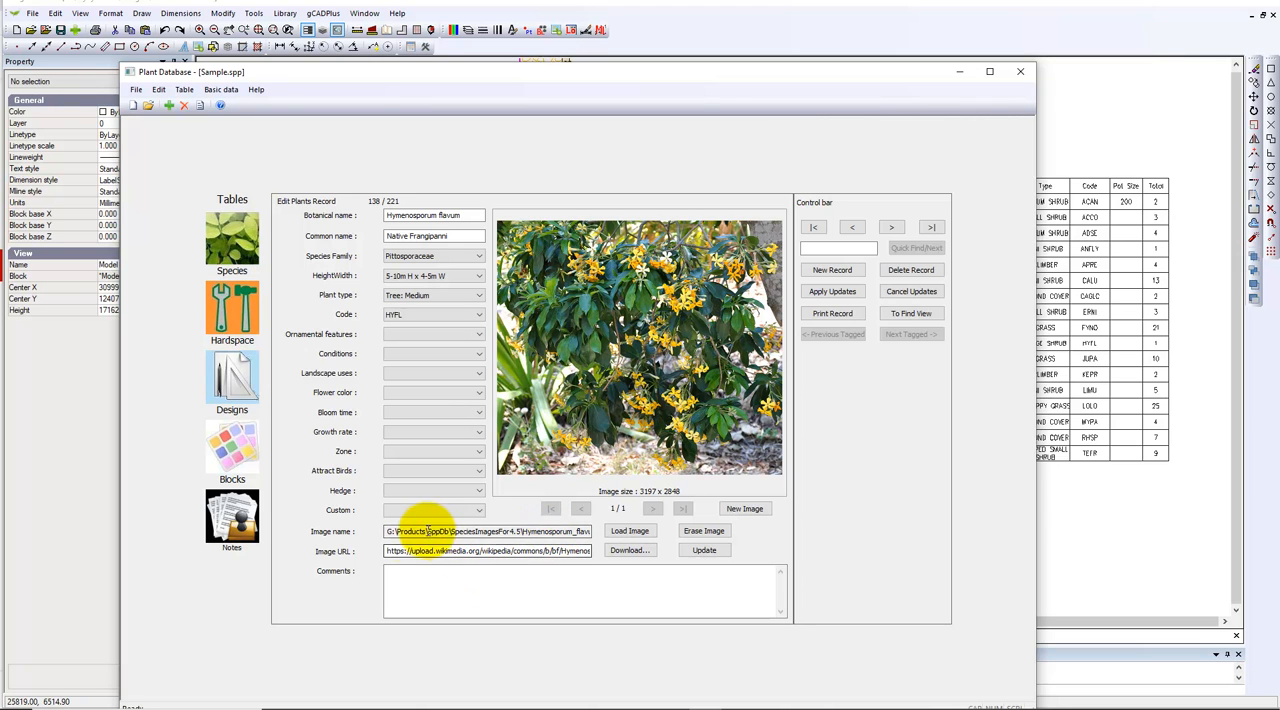
{"action": "left_click_drag", "start_coordinate": [387, 531], "coordinate": [630, 530]}
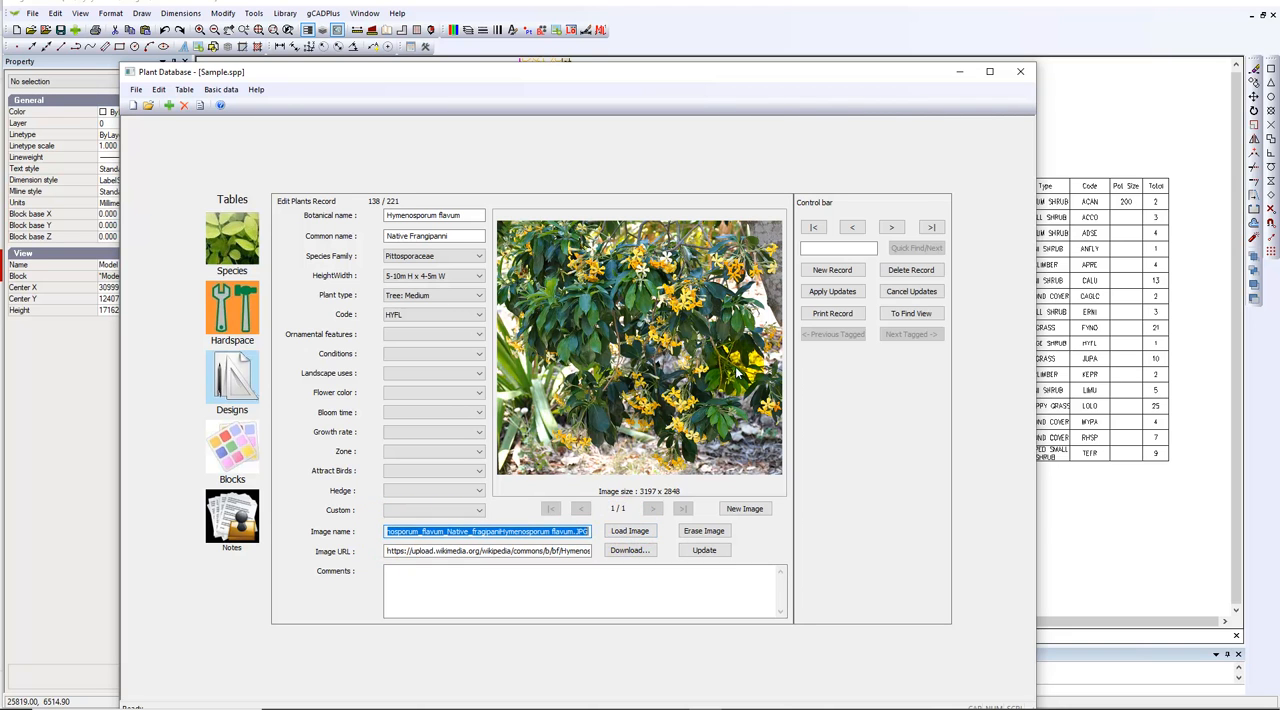
{"action": "left_click", "coordinate": [1122, 133]}
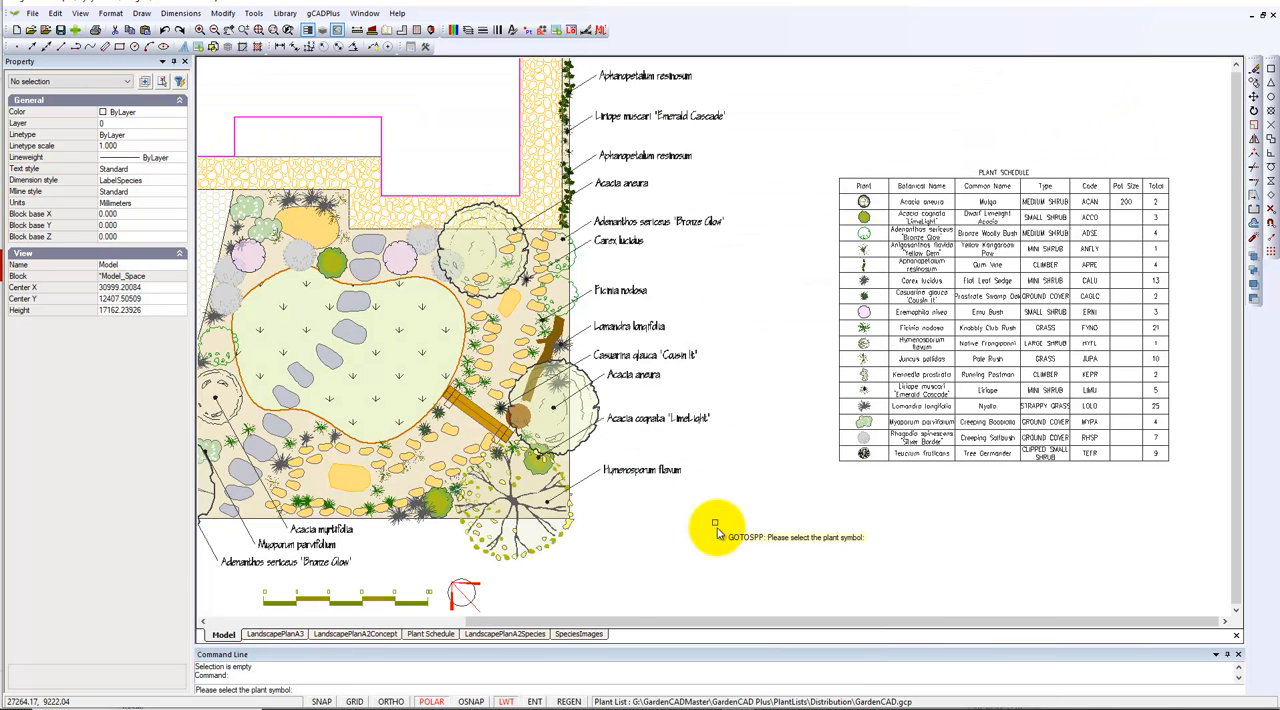
On the SpeciesImages layout, insert the Hymenosporum flavum image above its name label at 76,70, about 56 mm wide and 50 mm high
{"action": "left_click", "coordinate": [598, 635]}
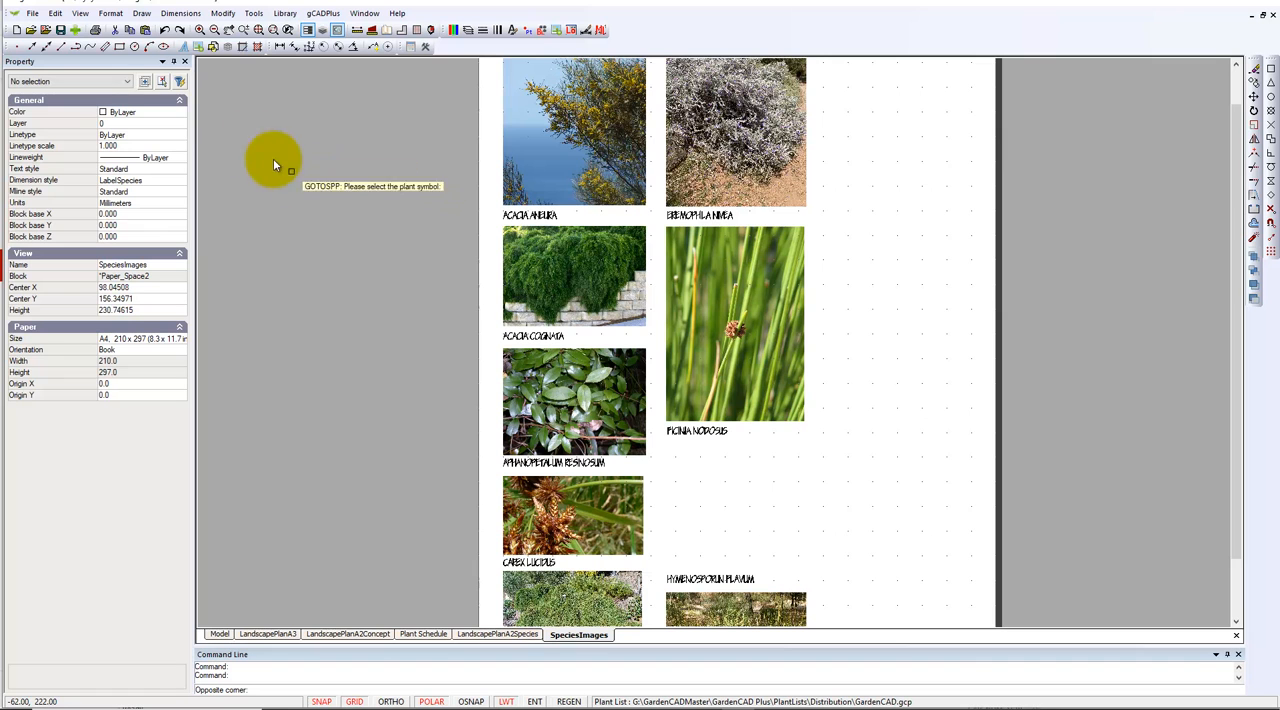
{"action": "left_click", "coordinate": [110, 13]}
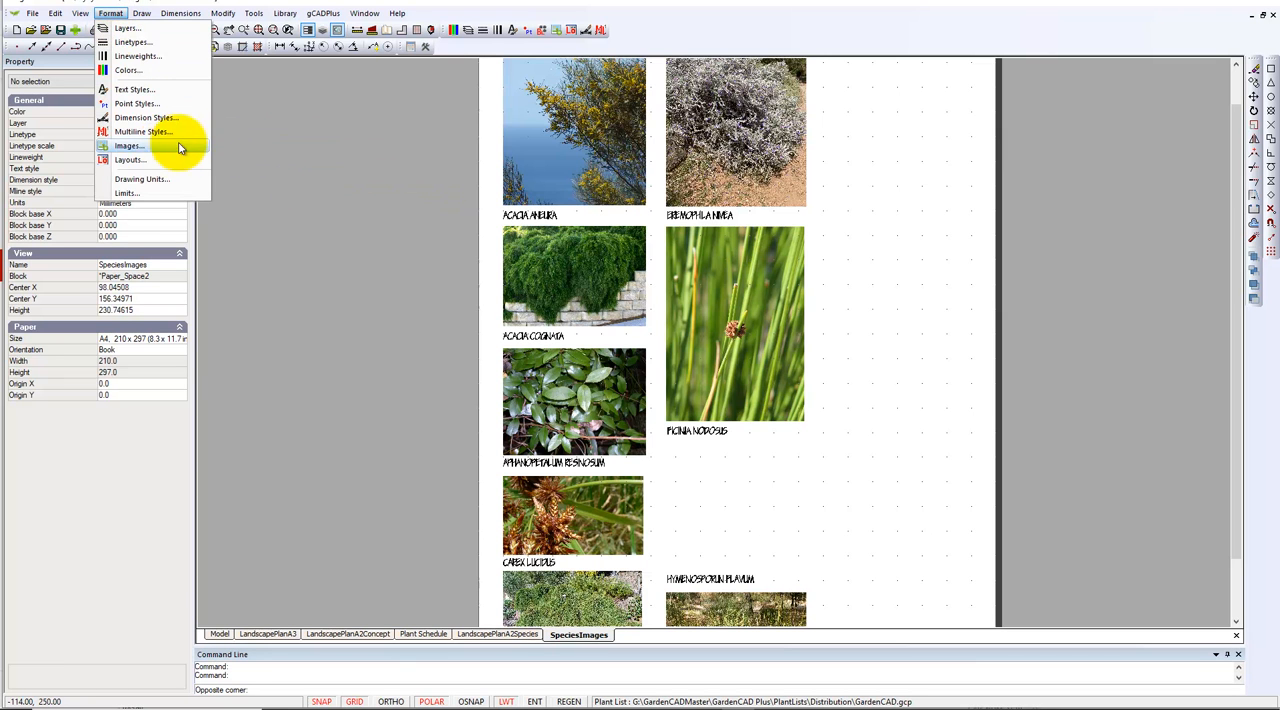
{"action": "left_click", "coordinate": [128, 148]}
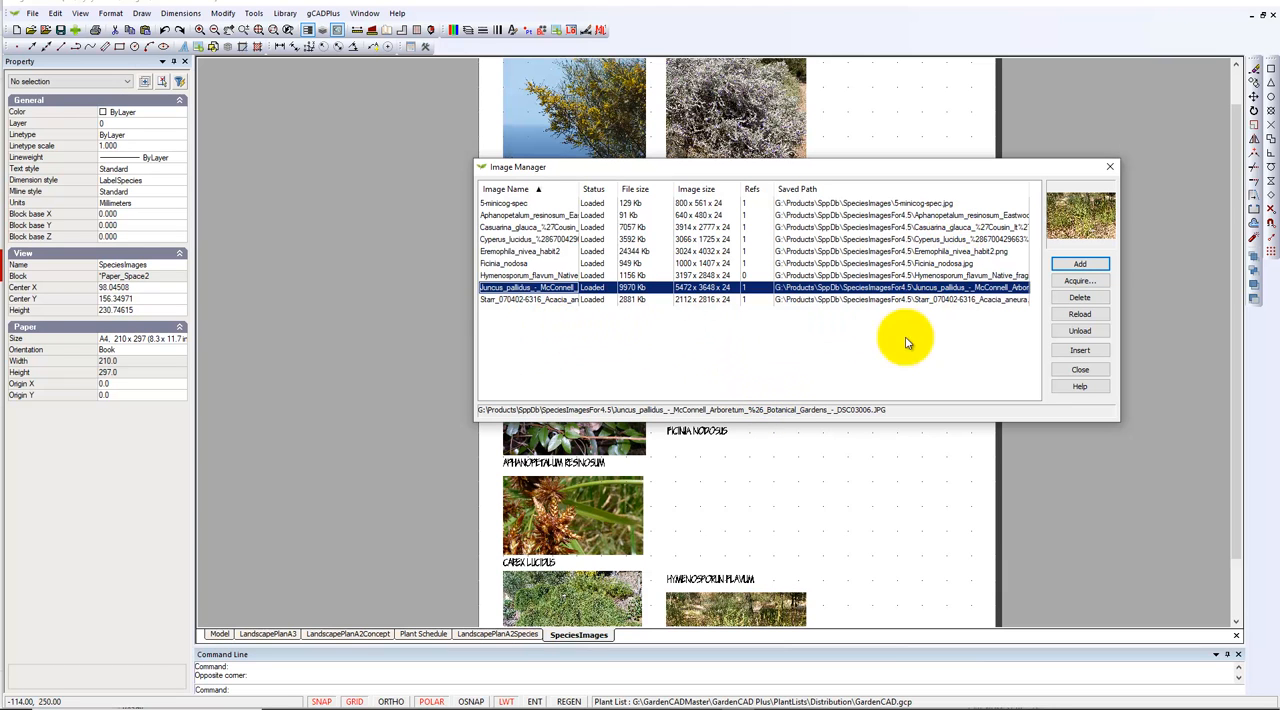
{"action": "left_click", "coordinate": [550, 275]}
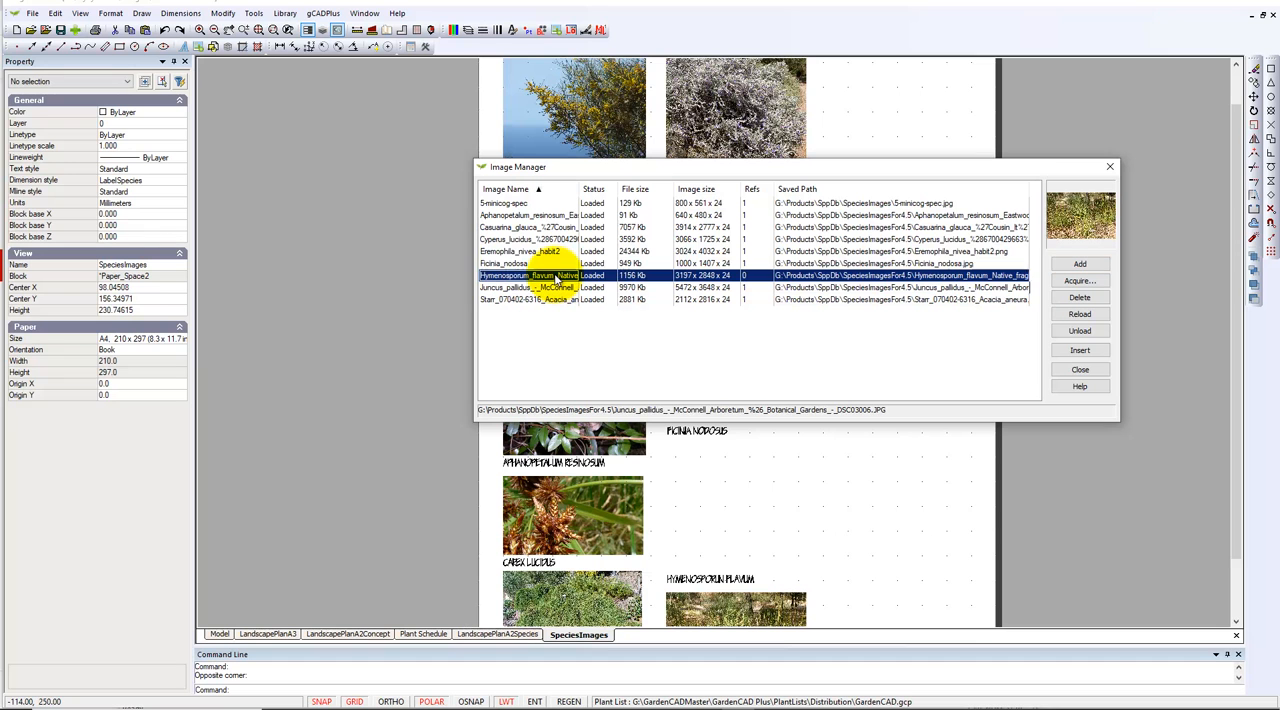
{"action": "left_click", "coordinate": [1078, 350]}
{"action": "left_click", "coordinate": [776, 364]}
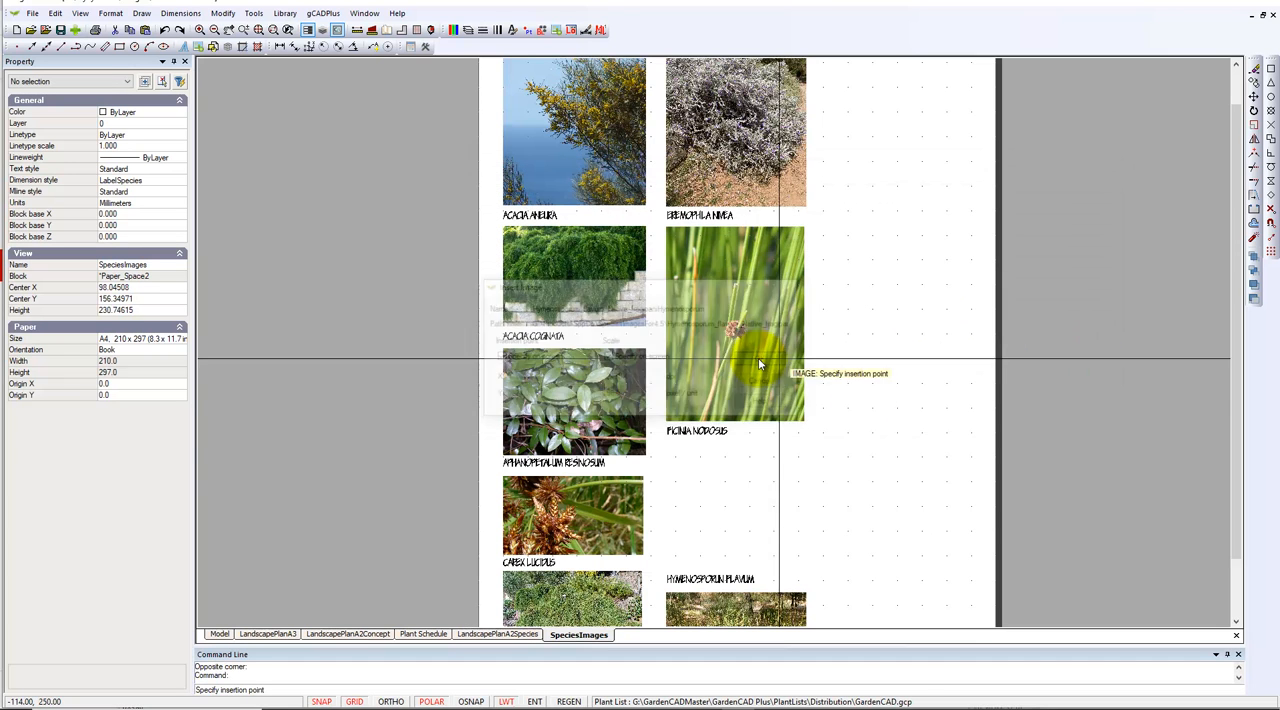
{"action": "left_click", "coordinate": [666, 556]}
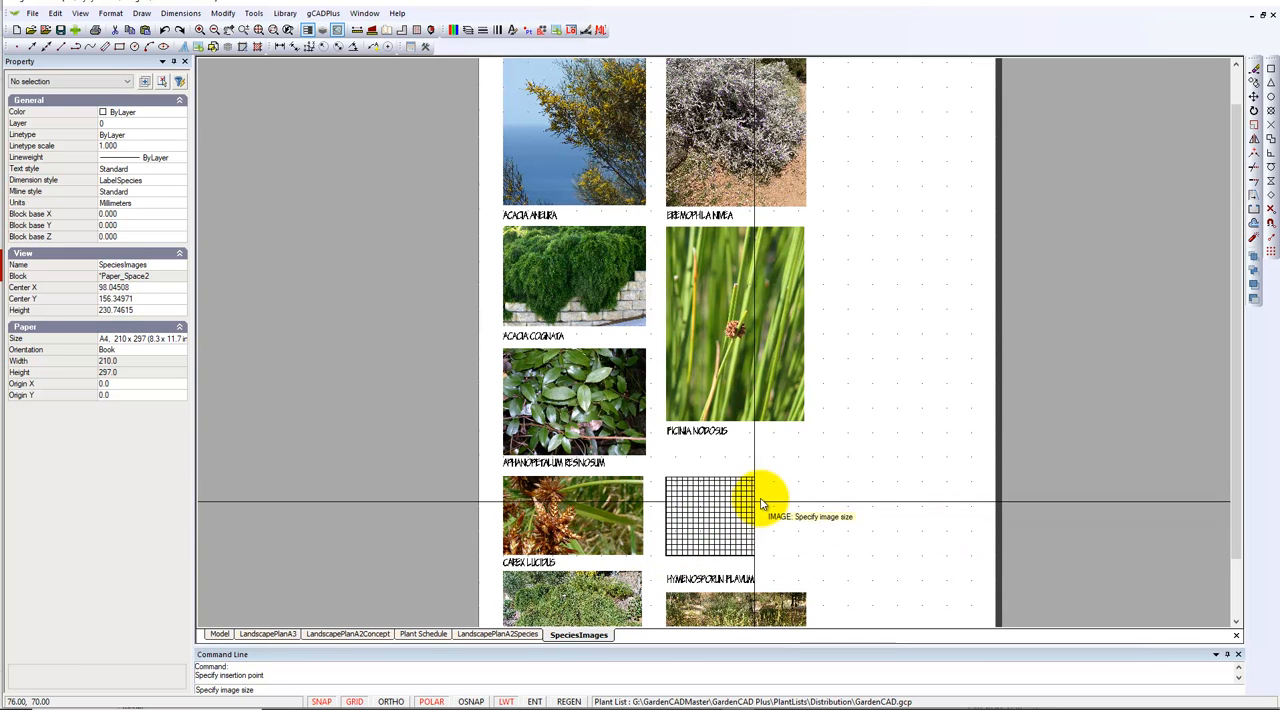
{"action": "left_click", "coordinate": [806, 463]}
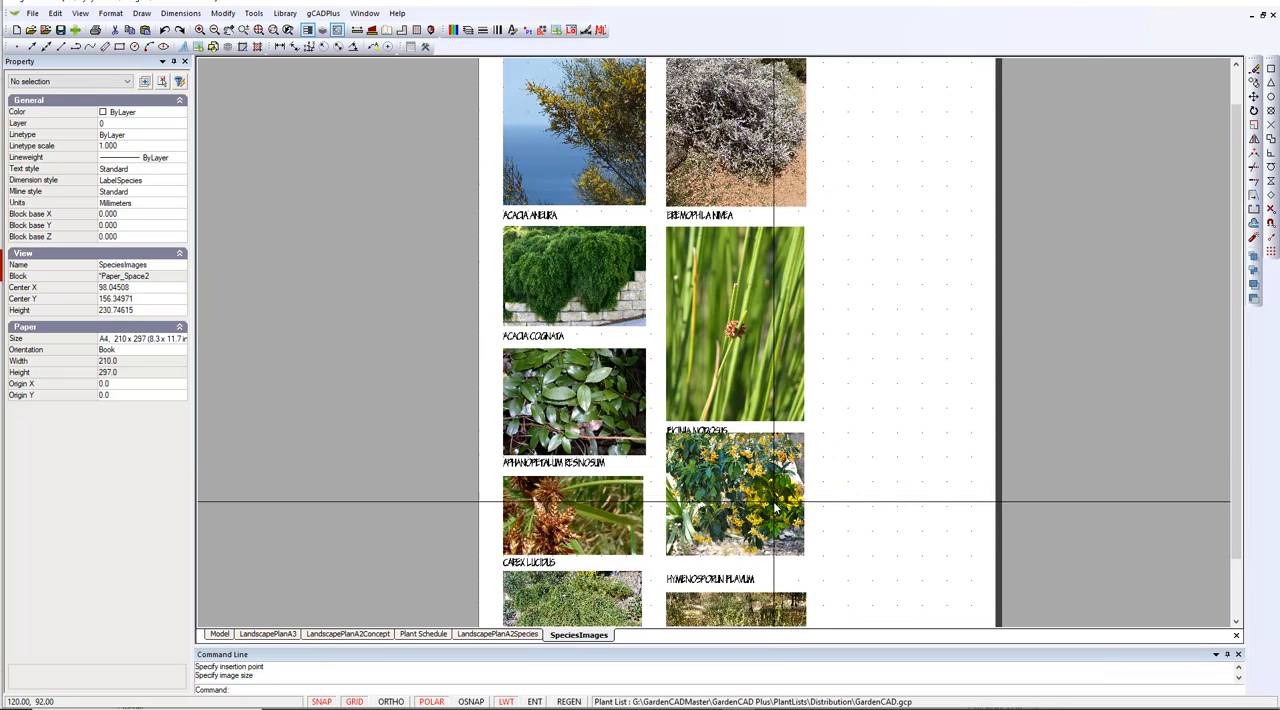
Move the FICINIA NODOSUS label slightly up so it clears the flowering plant image beneath it
{"action": "scroll", "coordinate": [732, 521], "scroll_direction": "up", "scroll_amount": 1}
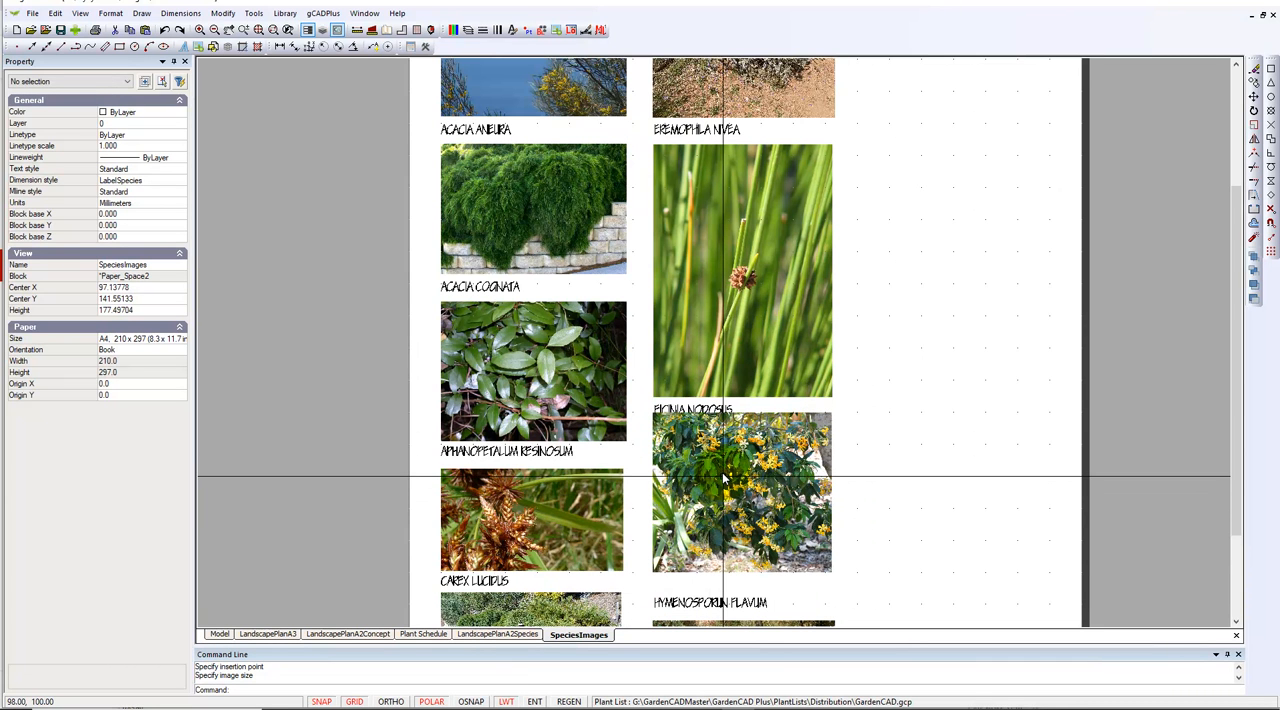
{"action": "scroll", "coordinate": [693, 428], "scroll_direction": "up", "scroll_amount": 2}
{"action": "left_click", "coordinate": [667, 404]}
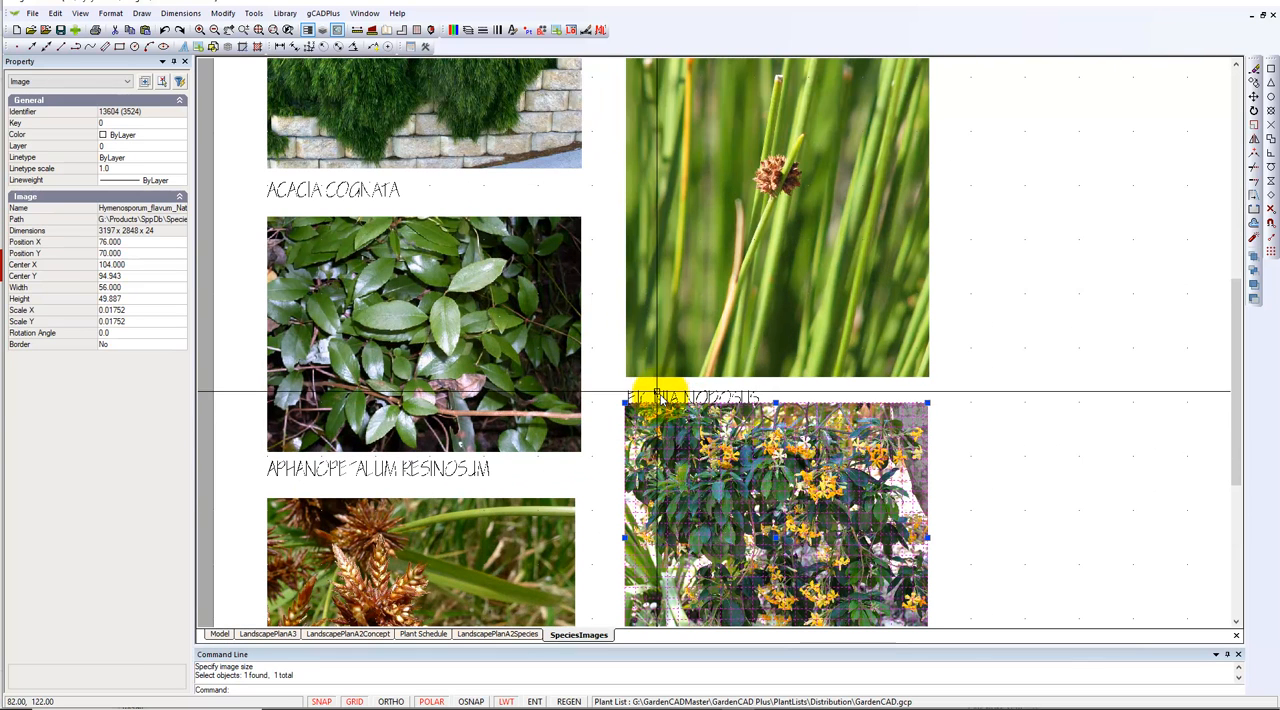
{"action": "key", "text": "Escape"}
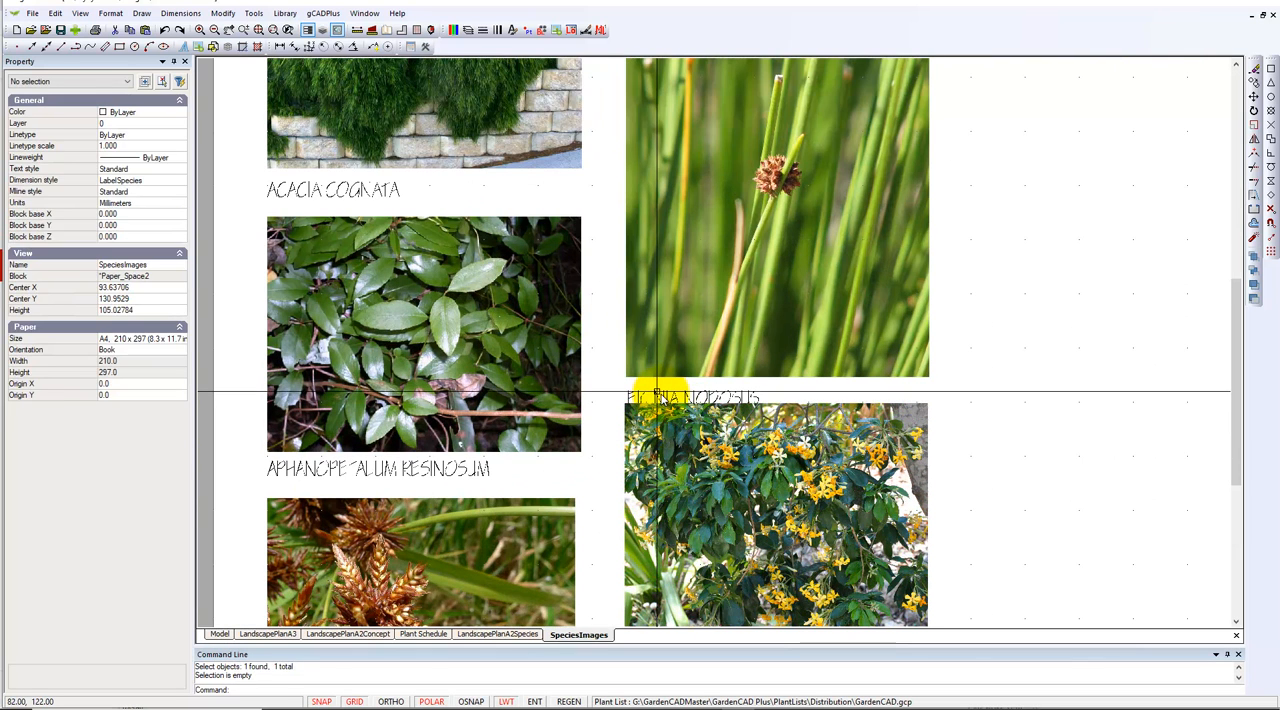
{"action": "left_click", "coordinate": [657, 392]}
{"action": "left_click", "coordinate": [629, 407]}
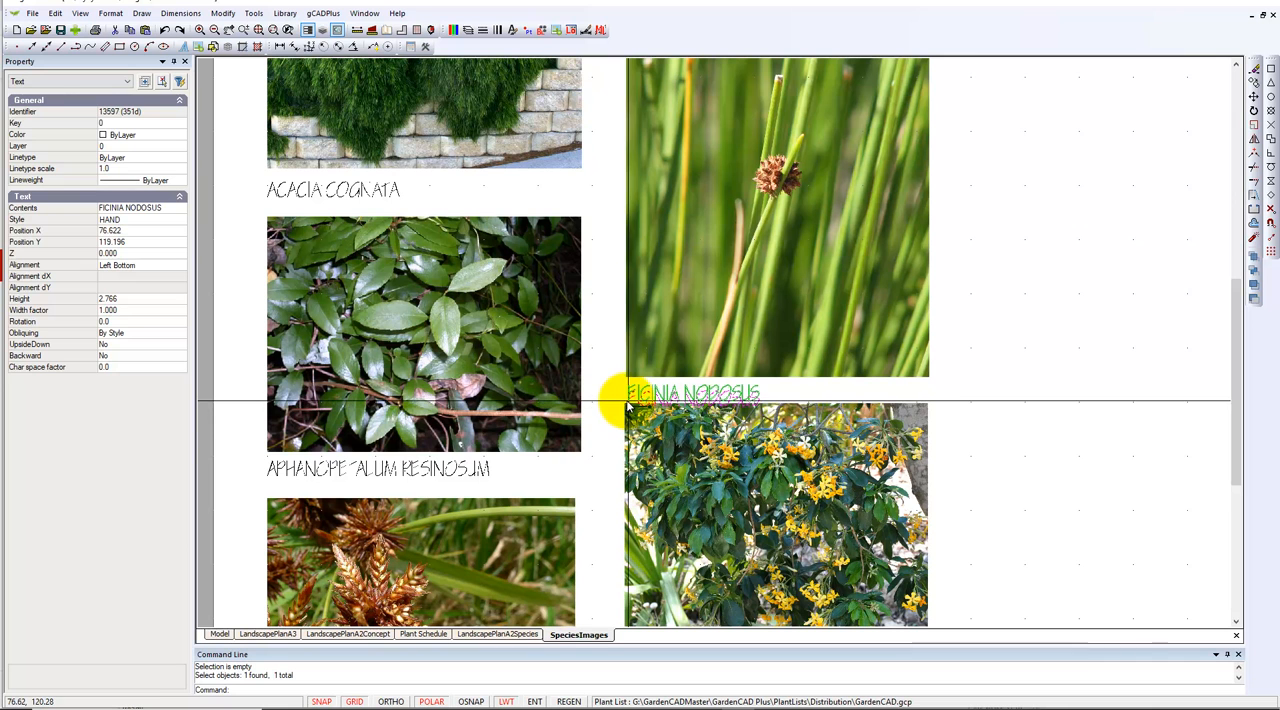
{"action": "left_click", "coordinate": [618, 398]}
{"action": "key", "text": "Escape"}
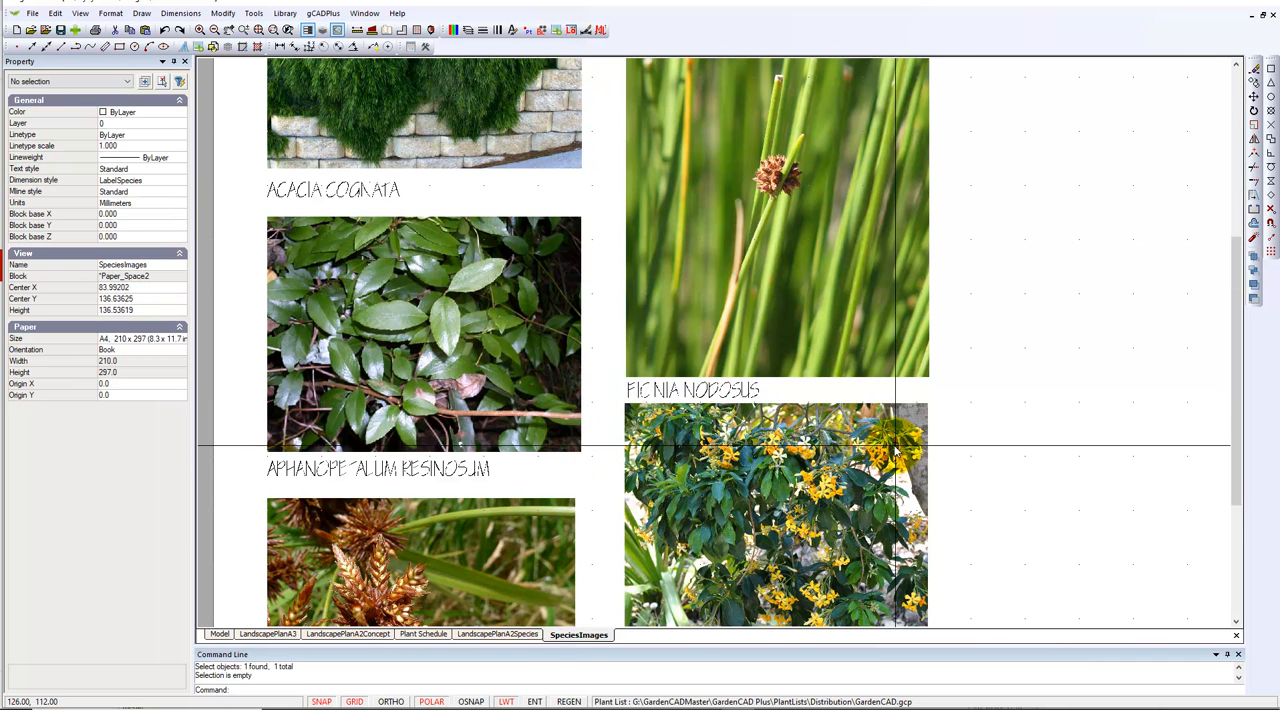
{"action": "scroll", "coordinate": [894, 440], "scroll_direction": "down", "scroll_amount": 3}
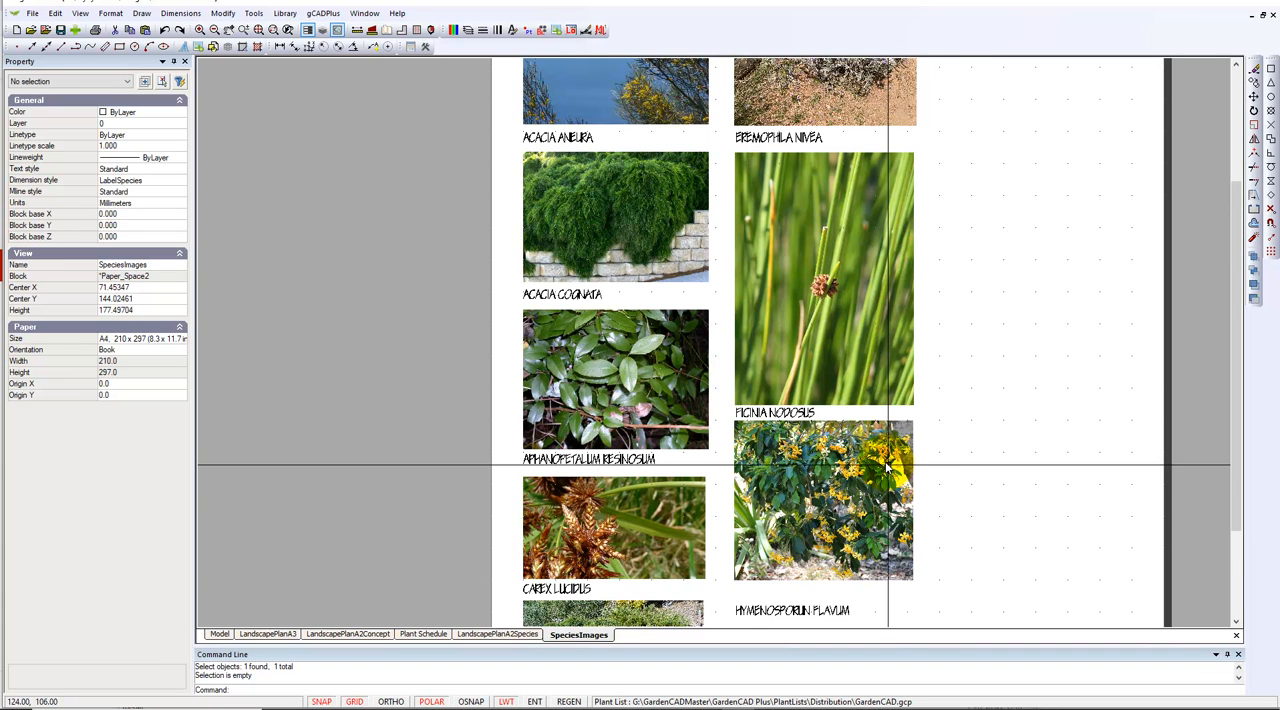
{"action": "scroll", "coordinate": [918, 468], "scroll_direction": "down", "scroll_amount": 2}
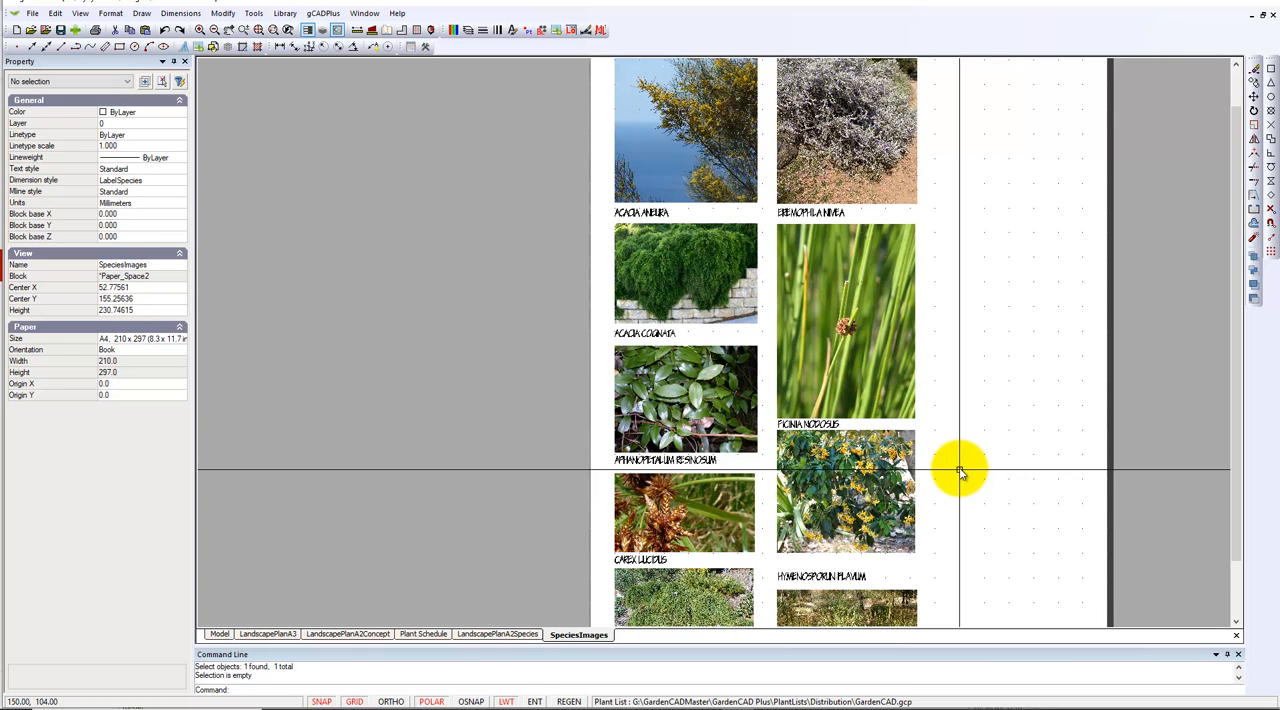
{"action": "mouse_move", "coordinate": [770, 695]}
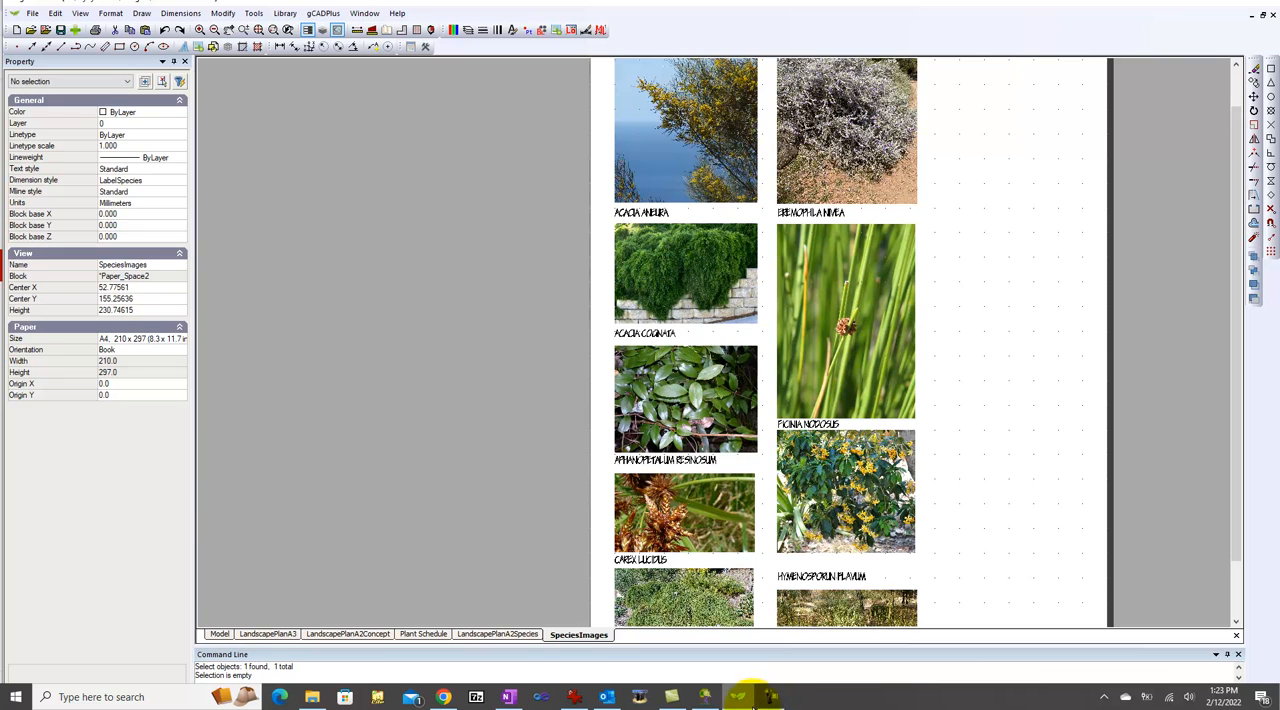
{"action": "left_click", "coordinate": [705, 697]}
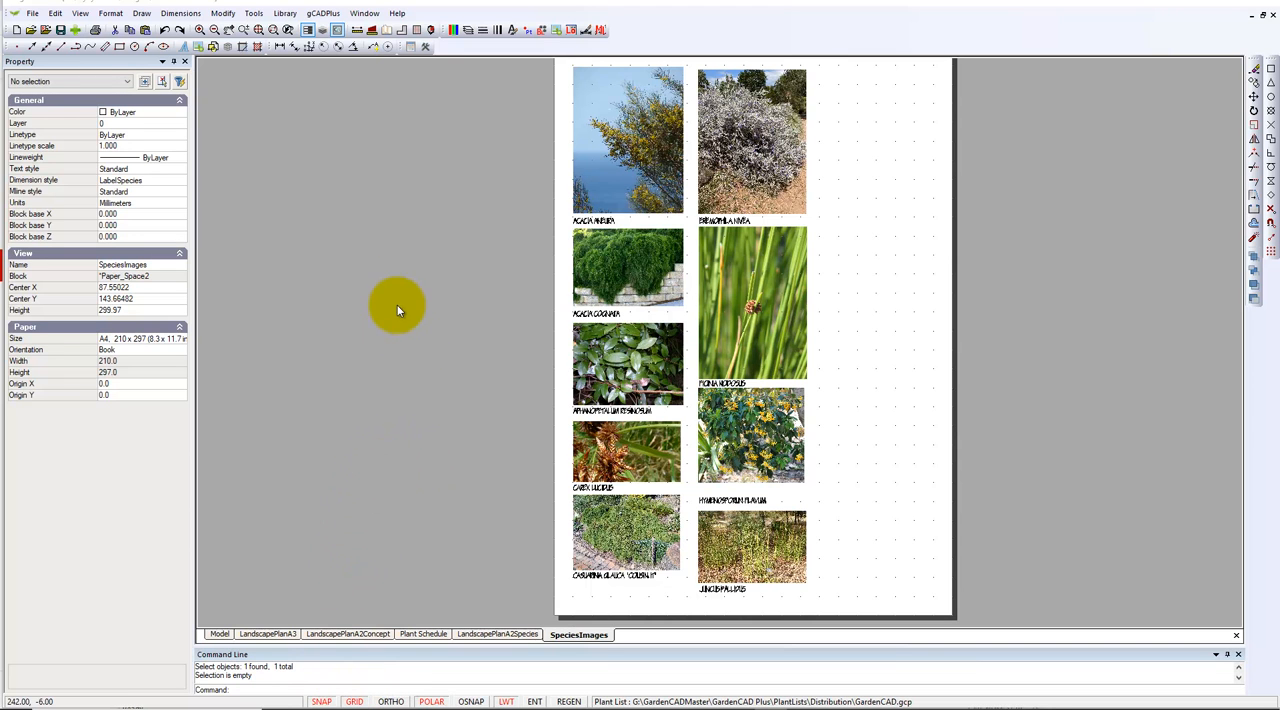
Review the SpeciesImages layout's grid and snap settings and how the plant images line up with the grid
{"action": "right_click", "coordinate": [457, 406]}
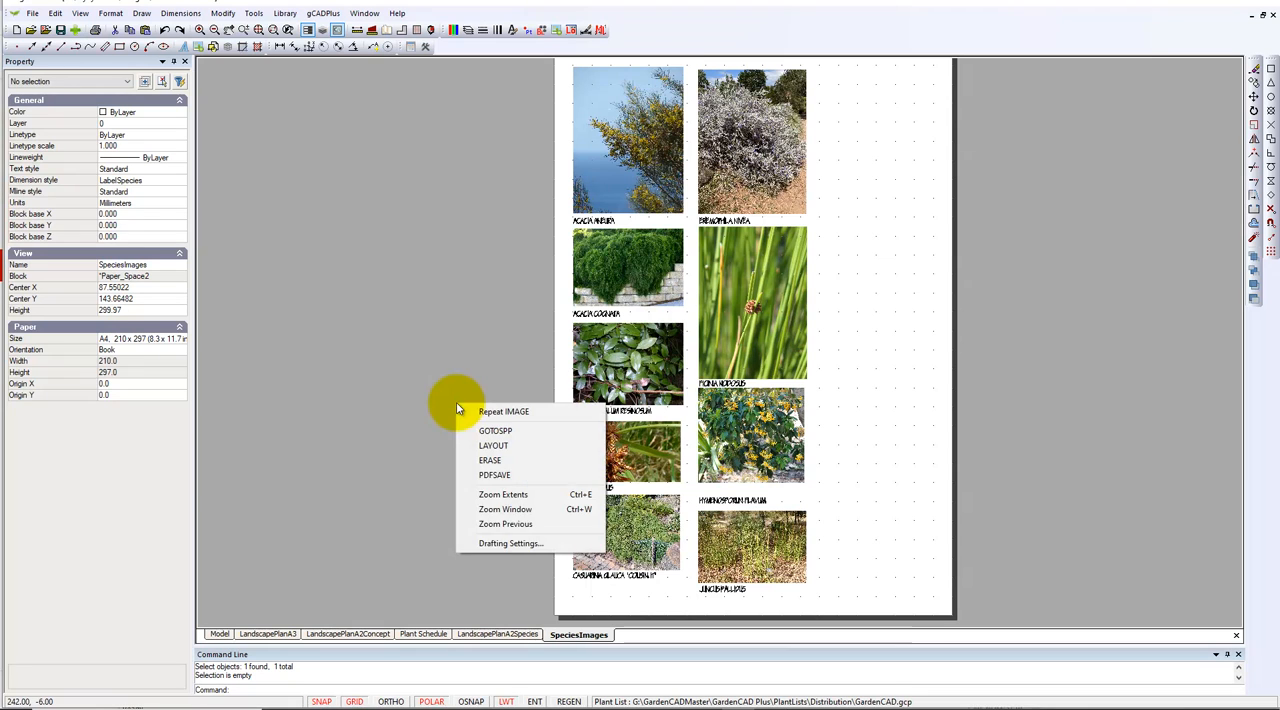
{"action": "left_click", "coordinate": [497, 542]}
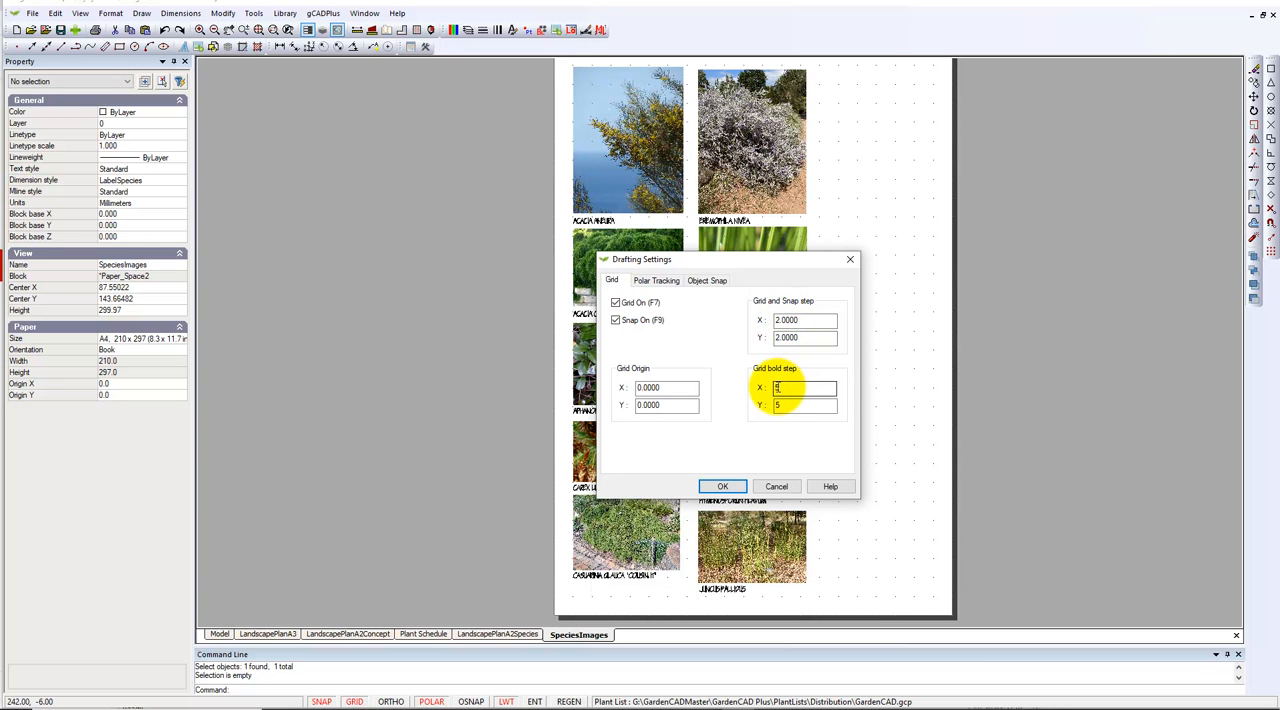
{"action": "left_click", "coordinate": [772, 487]}
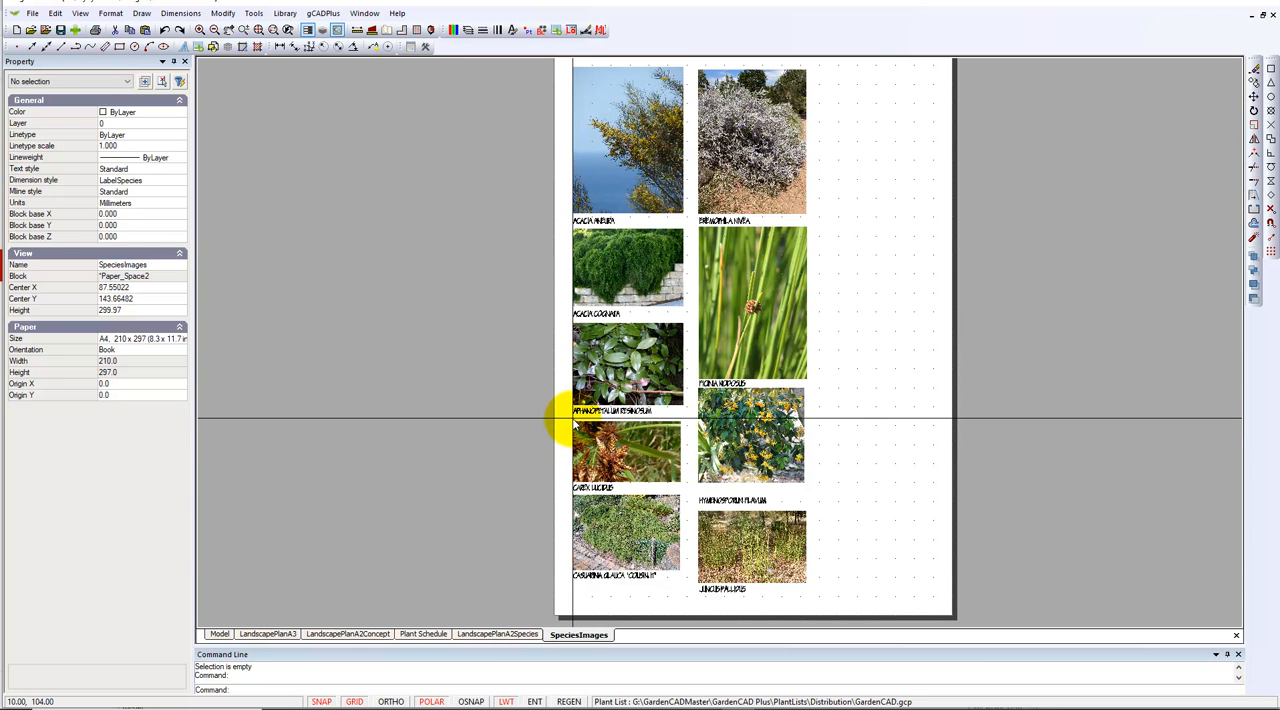
{"action": "scroll", "coordinate": [590, 425], "scroll_direction": "up", "scroll_amount": 2}
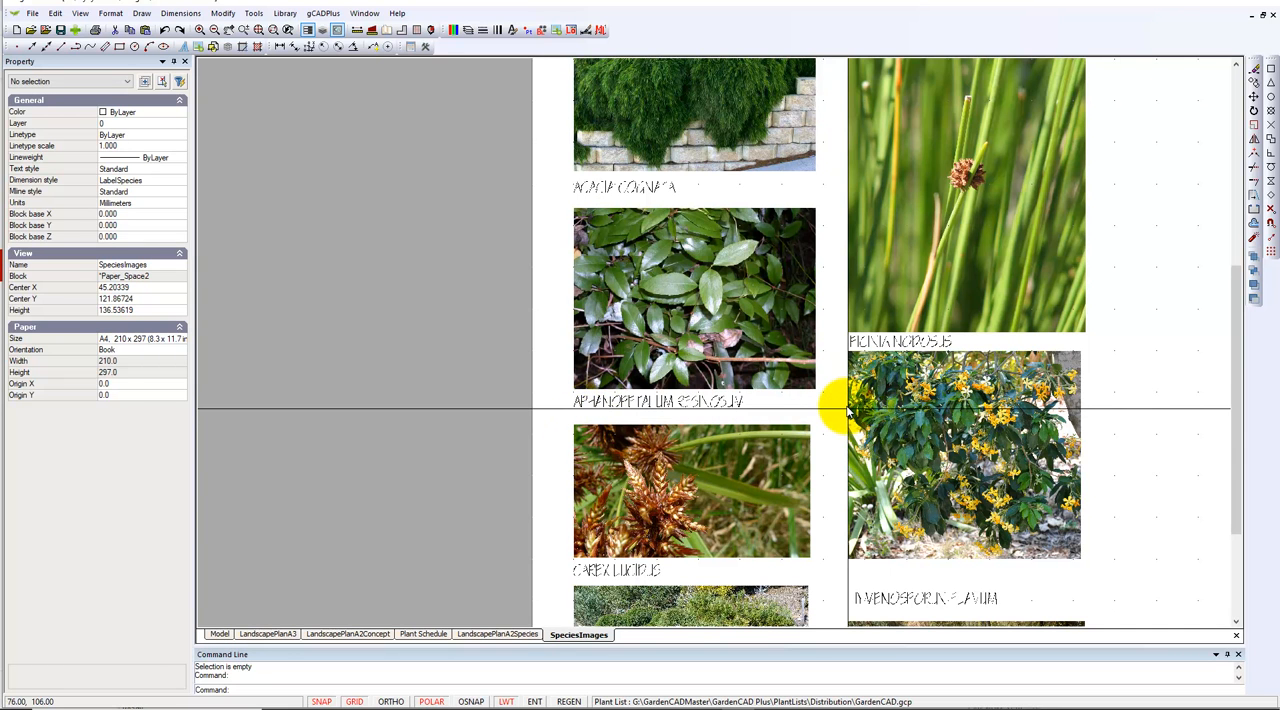
{"action": "scroll", "coordinate": [848, 410], "scroll_direction": "down", "scroll_amount": 3}
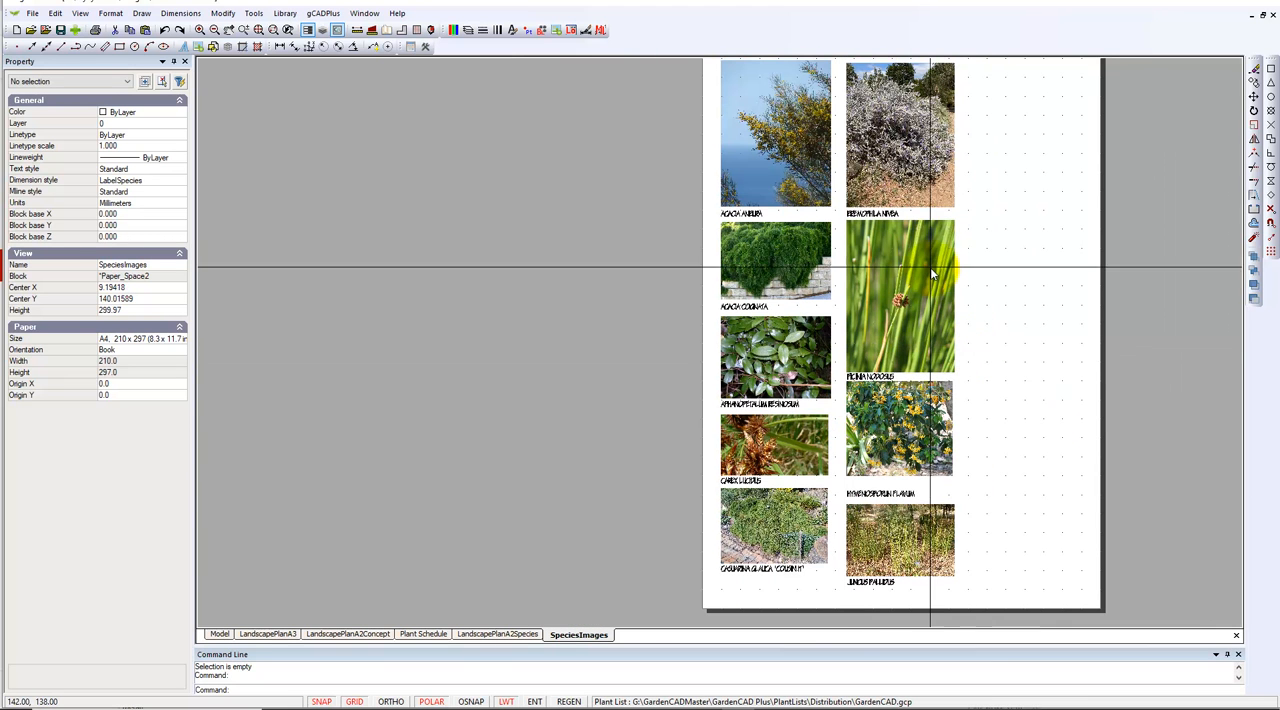
{"action": "scroll", "coordinate": [1053, 355], "scroll_direction": "down", "scroll_amount": 1}
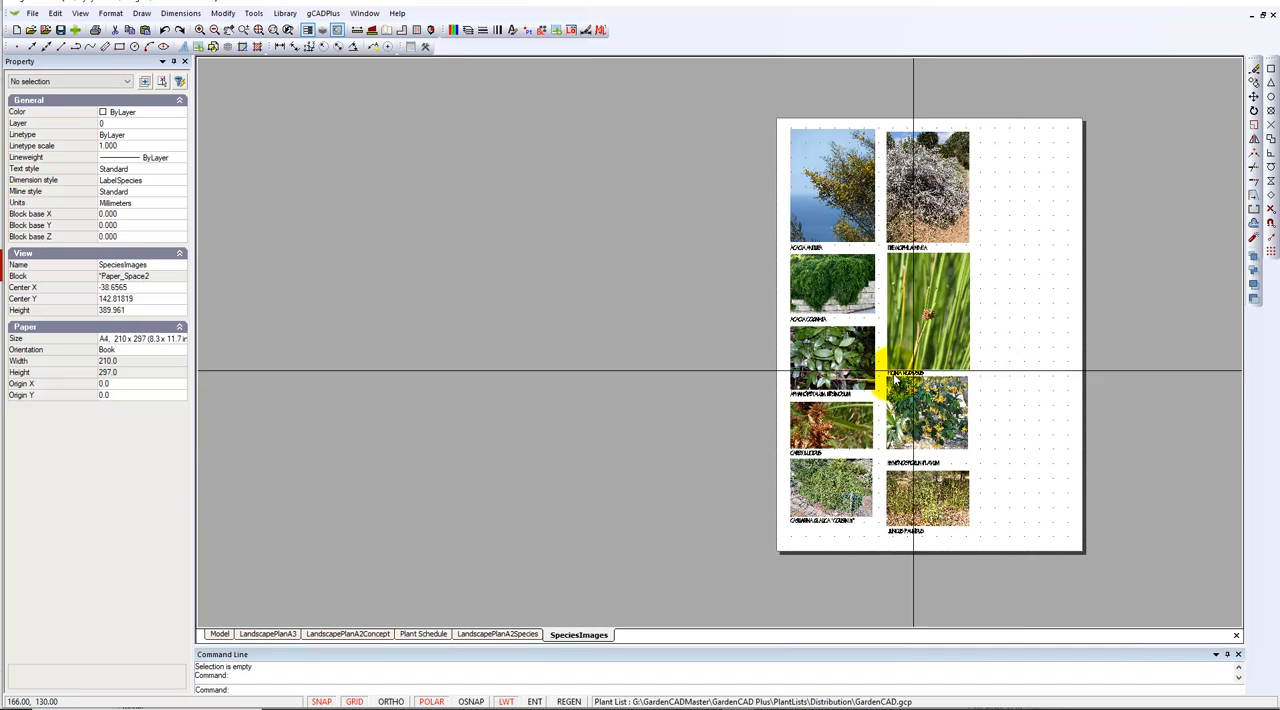
Open the drafting settings for model space and set the grid and snap step to 200 in both X and Y
{"action": "left_click", "coordinate": [216, 635]}
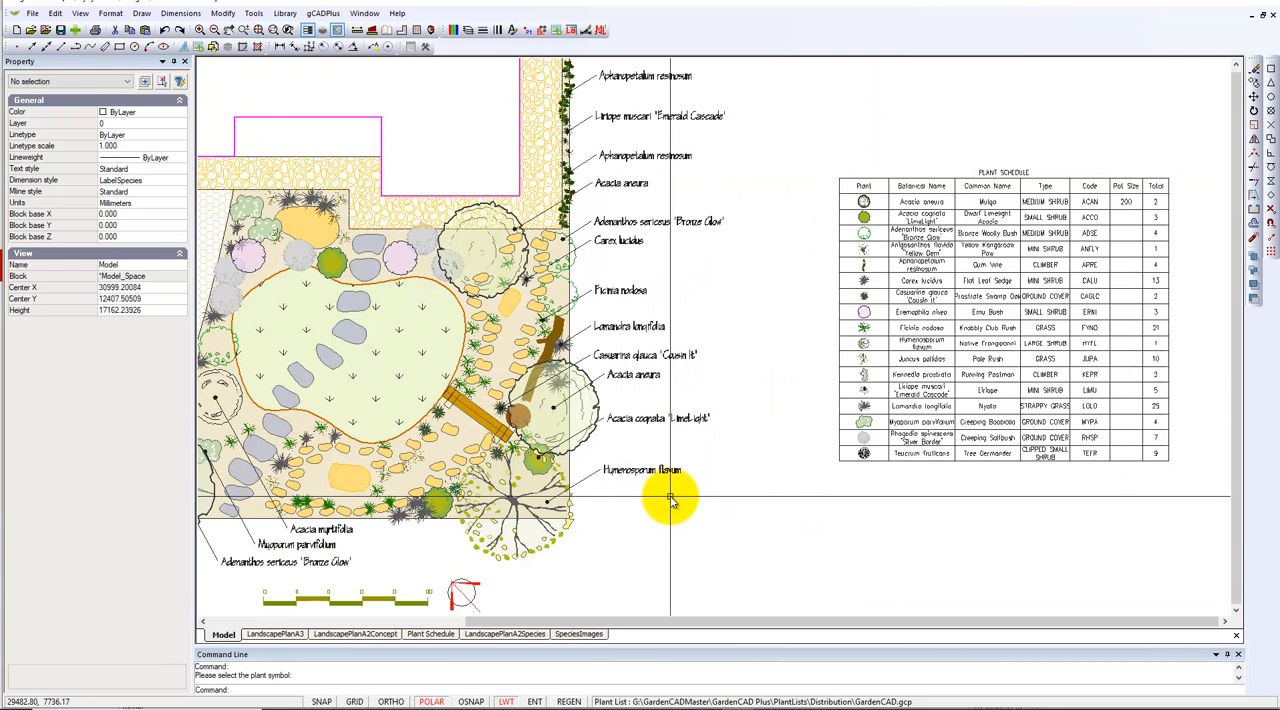
{"action": "right_click", "coordinate": [670, 497]}
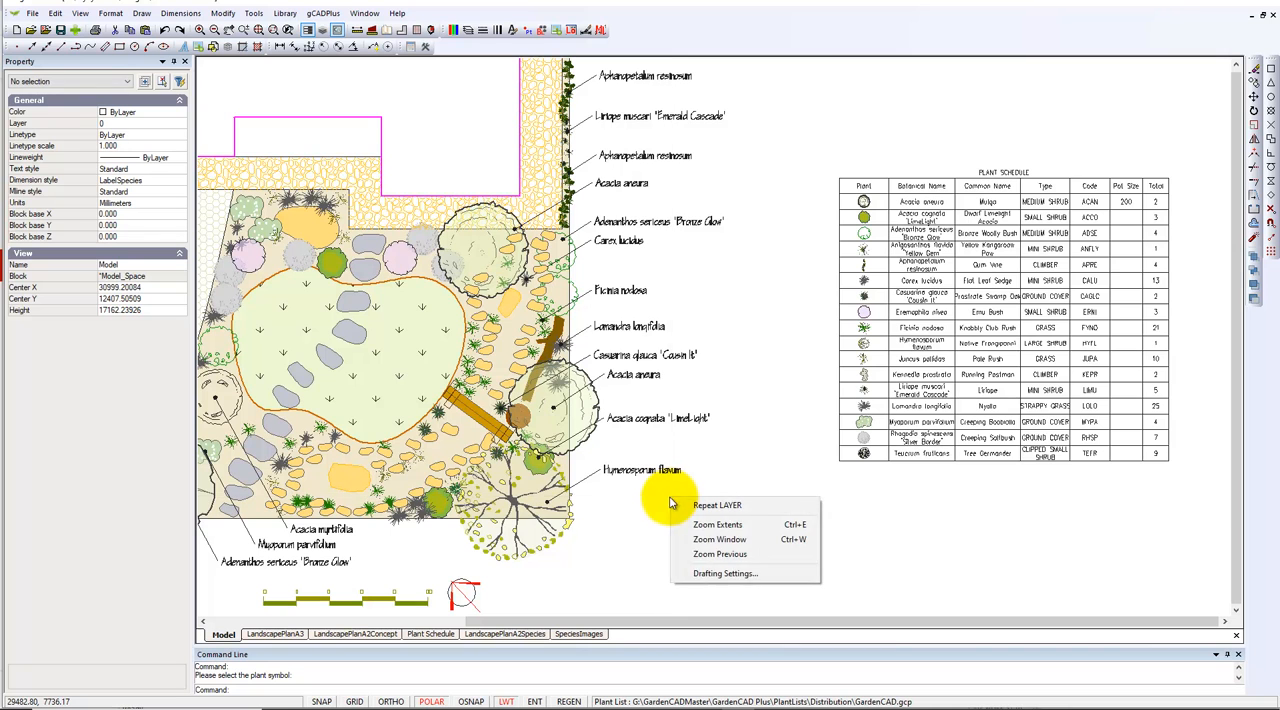
{"action": "left_click", "coordinate": [703, 576]}
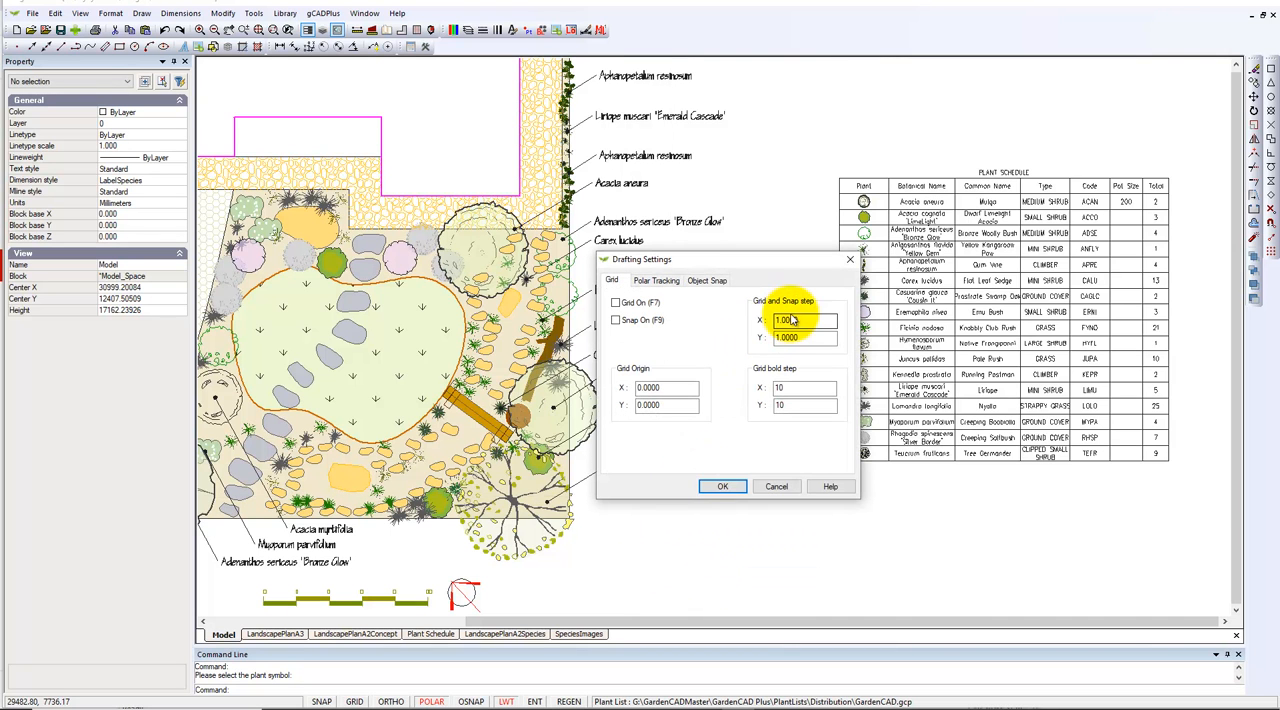
{"action": "left_click_drag", "start_coordinate": [809, 320], "coordinate": [760, 336]}
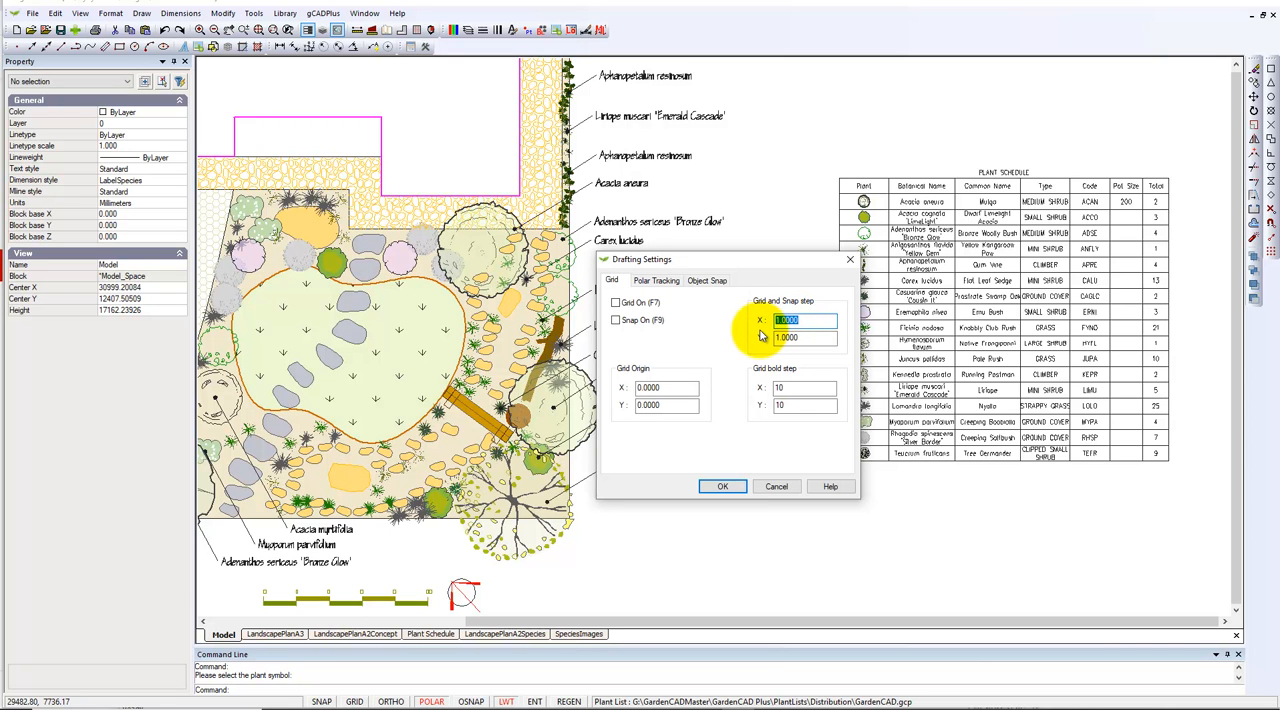
{"action": "type", "text": "200"}
{"action": "key", "text": "Tab"}
{"action": "type", "text": "200"}
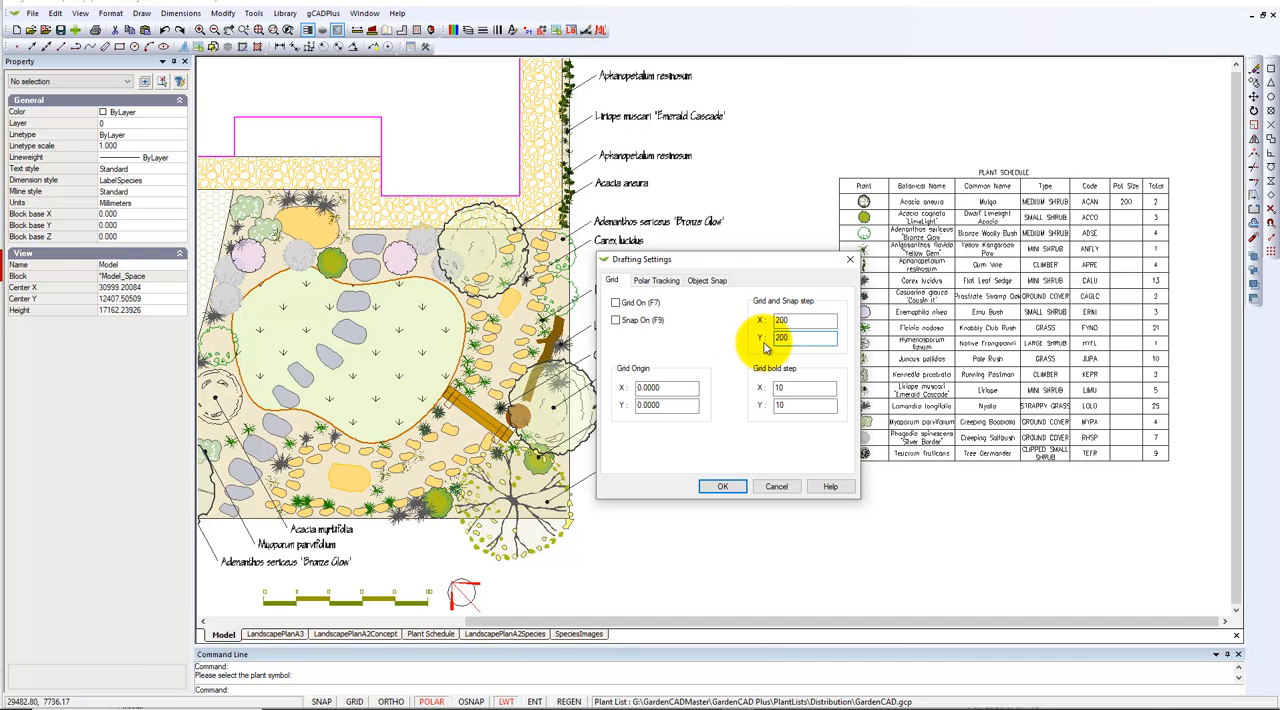
Set the grid bold step to 5 in both X and Y and apply the drafting settings
{"action": "left_click_drag", "start_coordinate": [805, 388], "coordinate": [768, 393]}
{"action": "type", "text": "5"}
{"action": "left_click", "coordinate": [789, 407]}
{"action": "key", "text": "BackSpace"}
{"action": "type", "text": "5"}
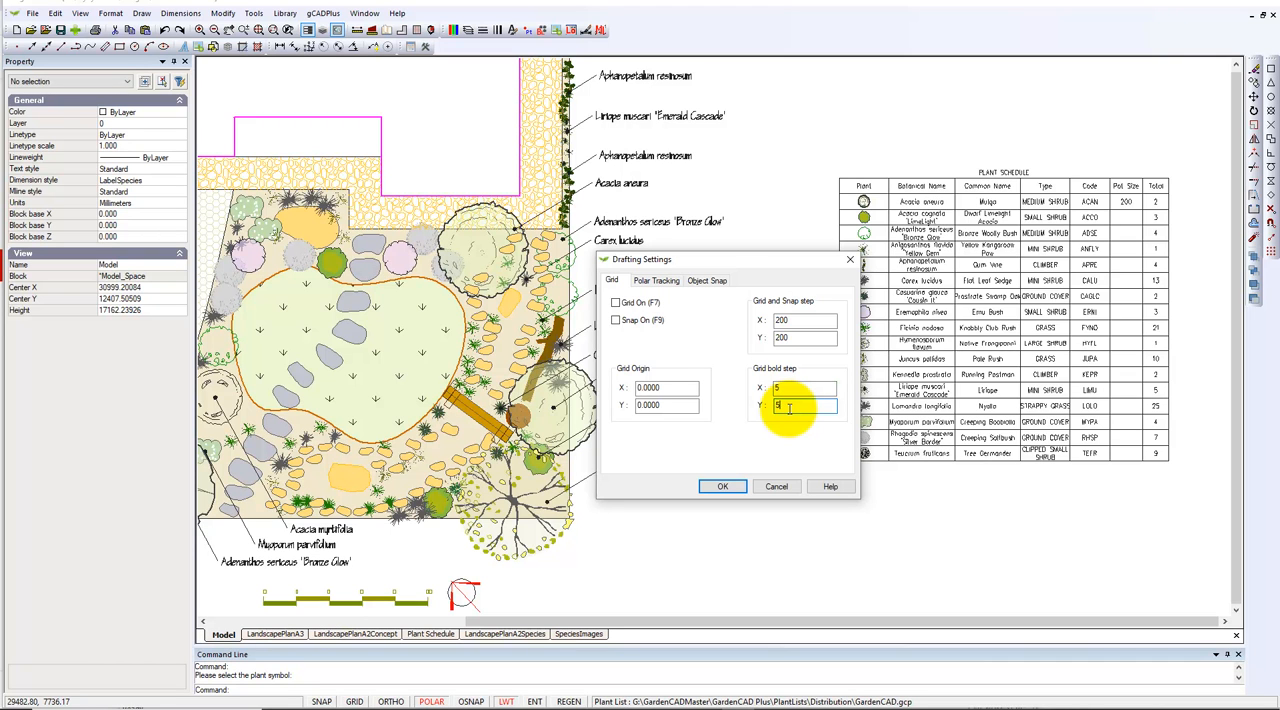
{"action": "left_click", "coordinate": [722, 486]}
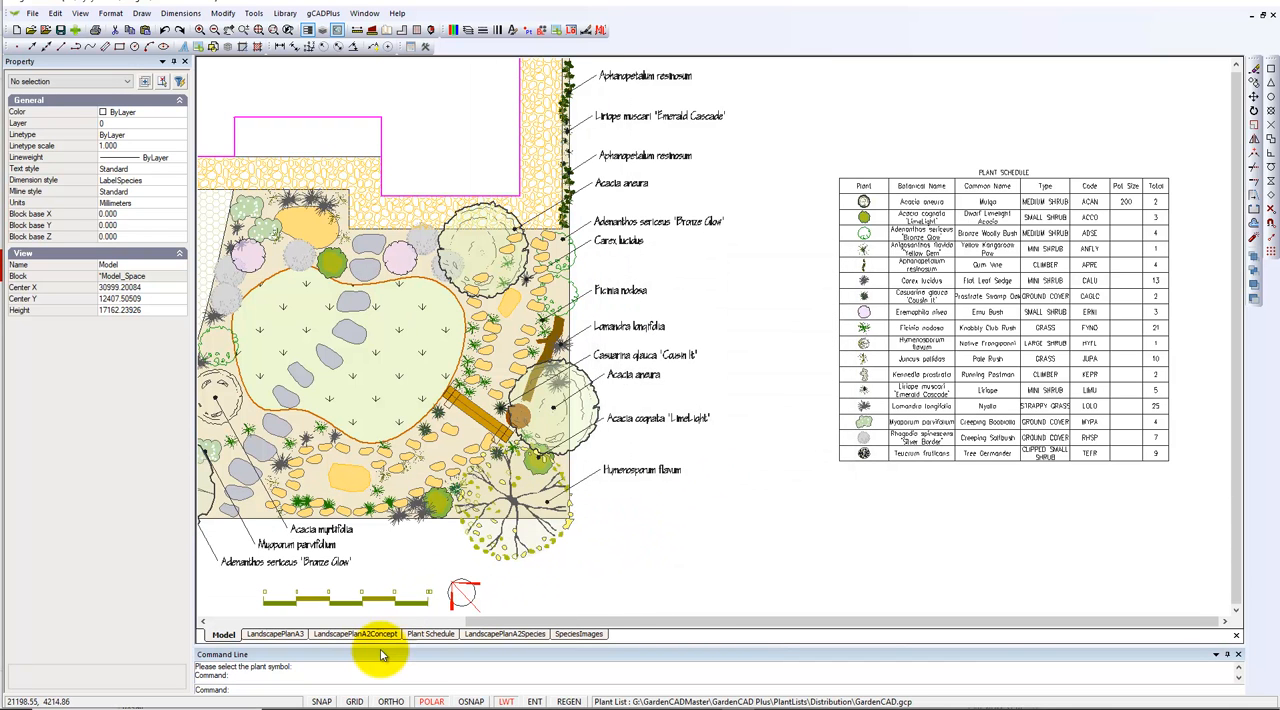
Turn on the grid display and grid snap in model space
{"action": "left_click", "coordinate": [355, 700]}
{"action": "left_click", "coordinate": [355, 700]}
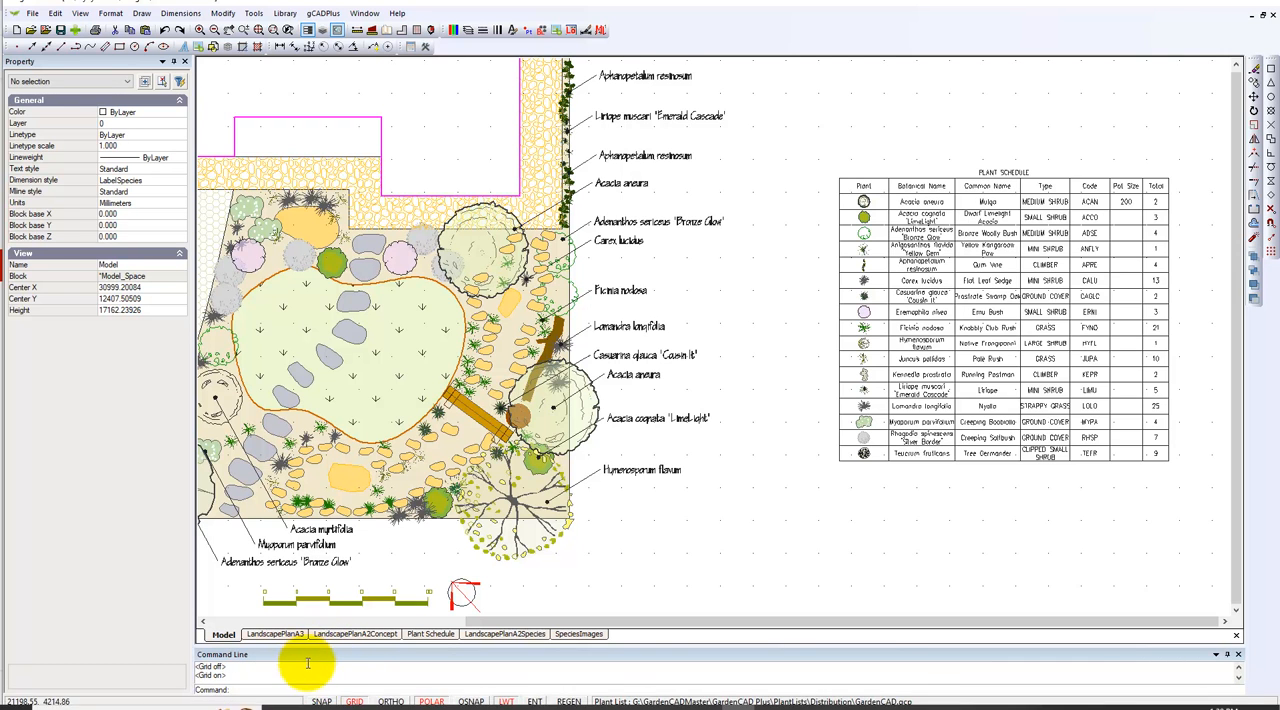
{"action": "left_click", "coordinate": [320, 701]}
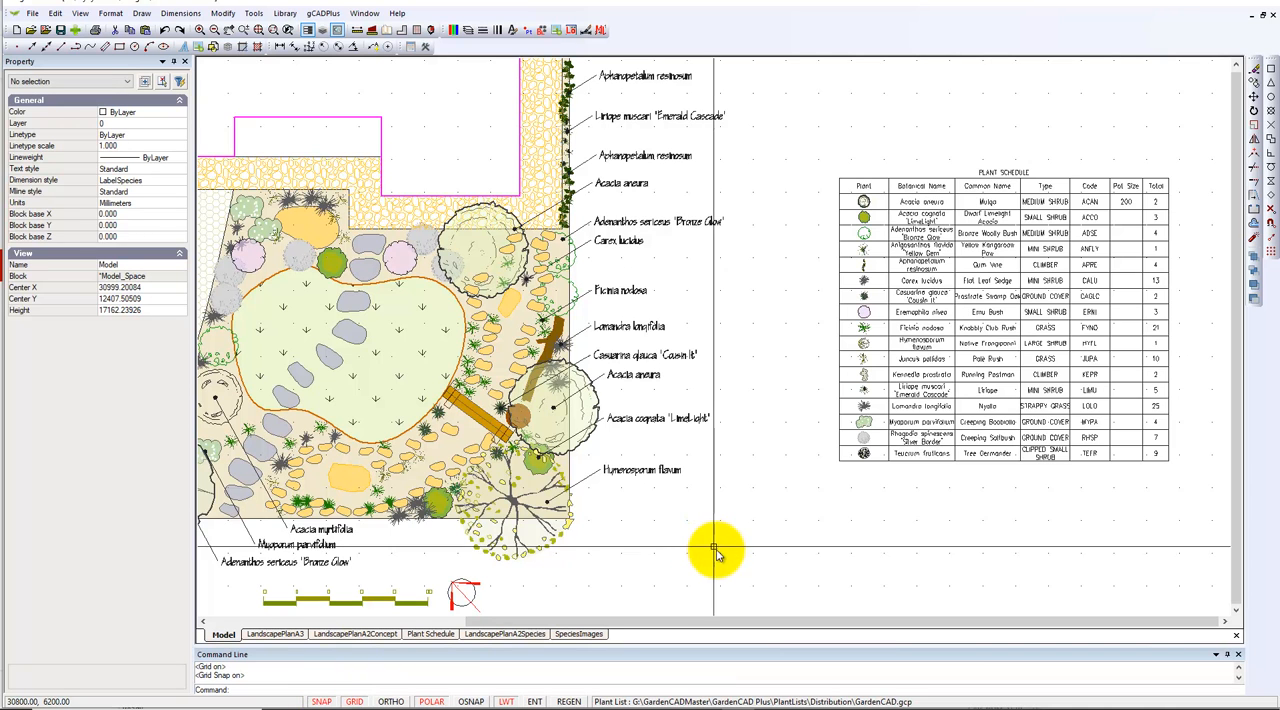